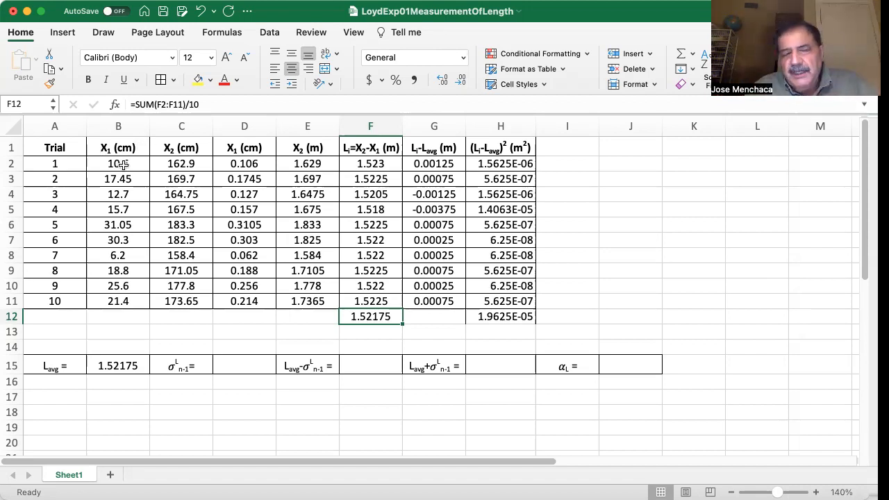
# Enter the label "x1 (cm)" in cell J2
pyautogui.click(62, 147)
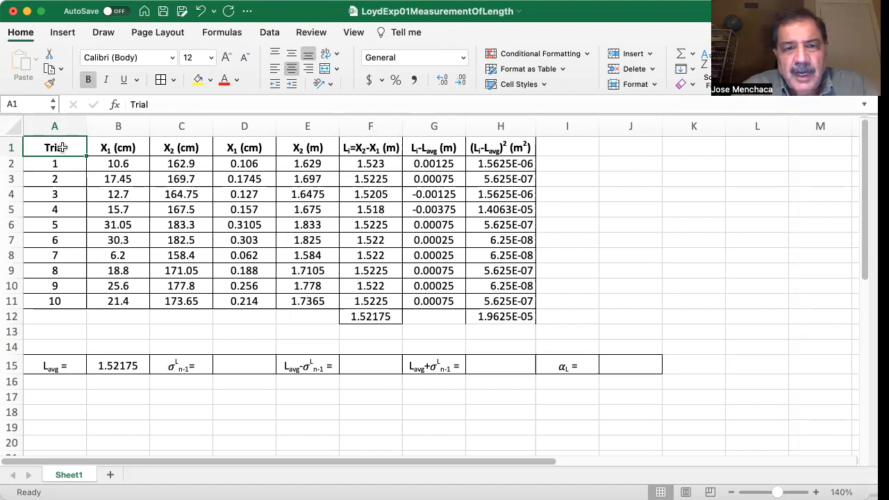
pyautogui.click(128, 152)
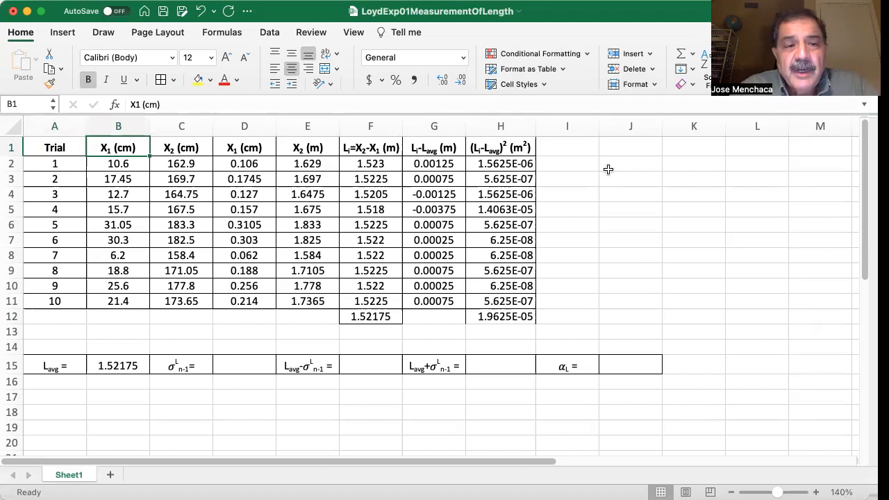
pyautogui.click(602, 166)
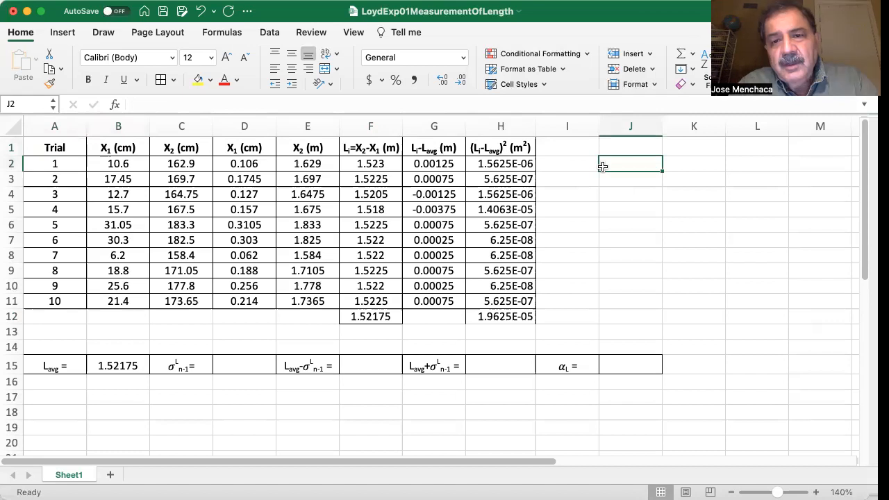
pyautogui.write('x')
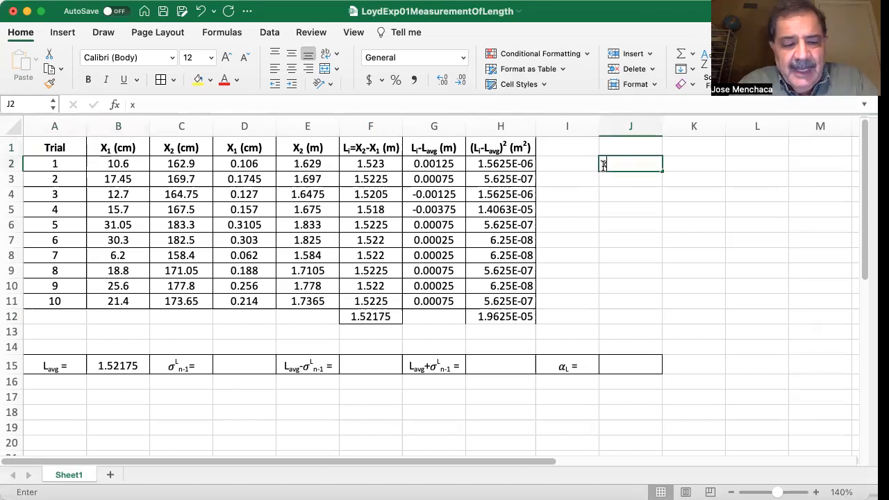
pyautogui.write('1 (cm)')
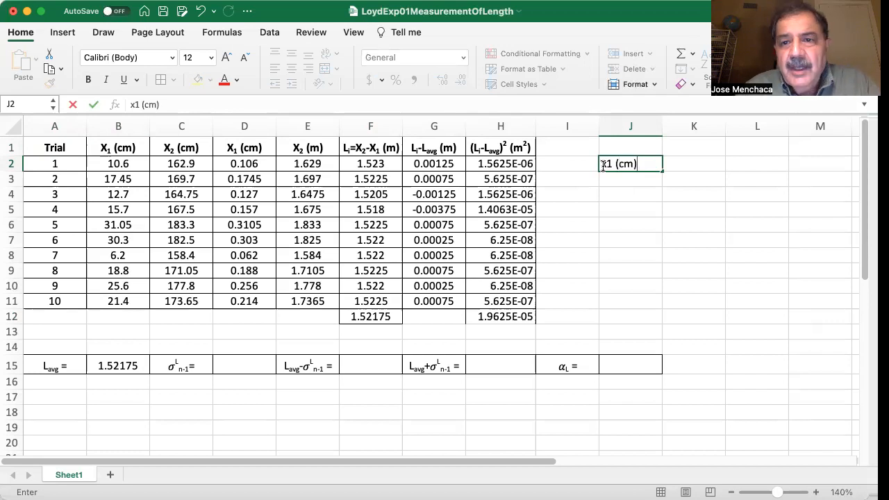
# Format the 1 in the J2 label as a subscript
pyautogui.click(613, 160)
pyautogui.hotkey('shift', 'Left')
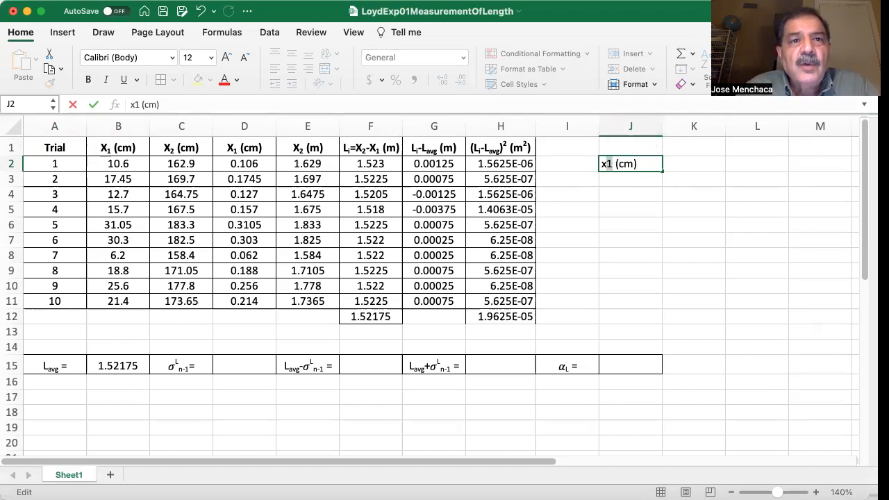
pyautogui.click(197, 0)
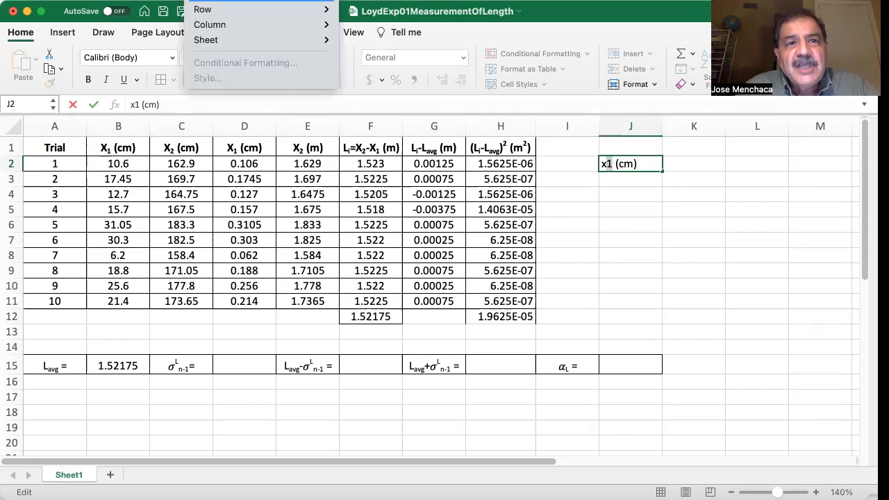
pyautogui.click(208, 0)
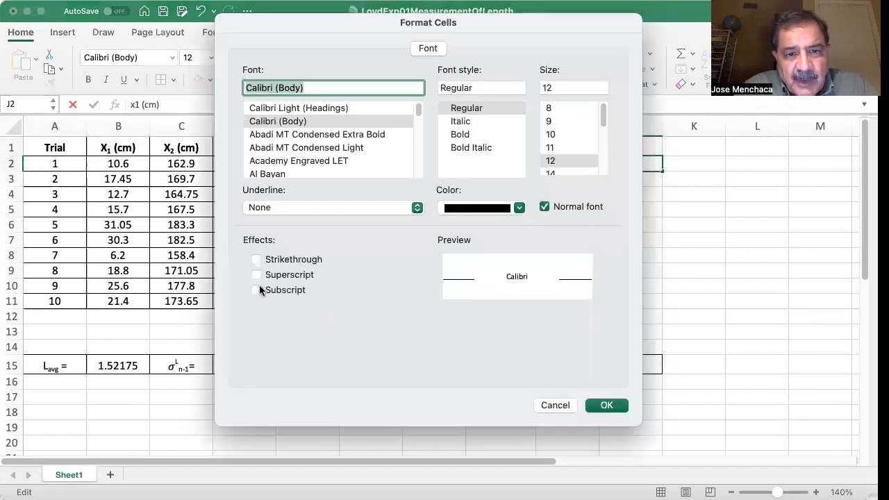
pyautogui.click(257, 289)
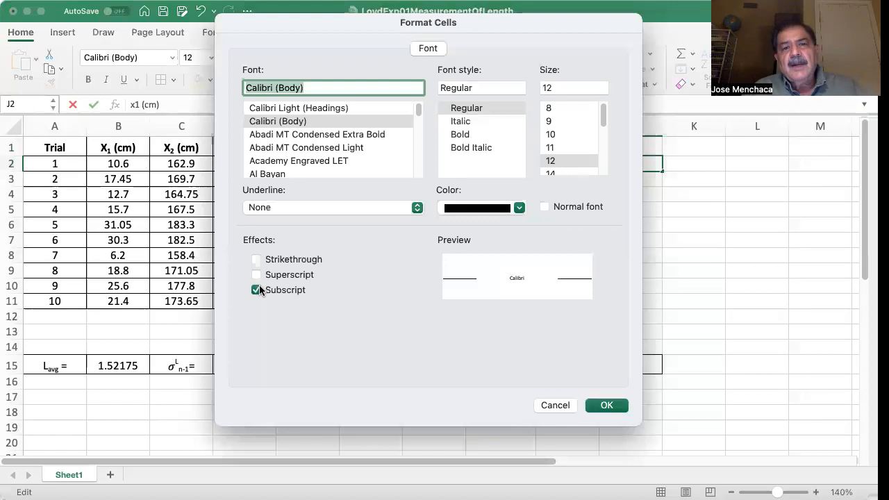
pyautogui.click(606, 405)
pyautogui.click(636, 227)
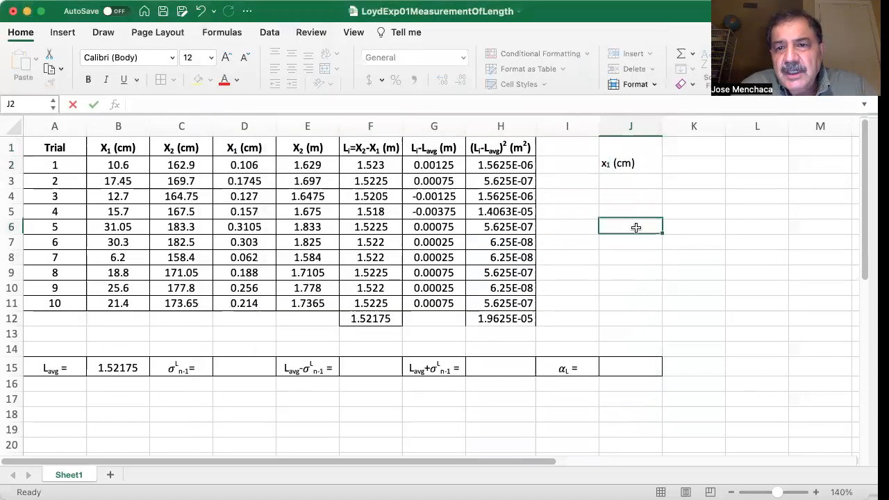
# Replace the lowercase x in the J2 label with a capital X
pyautogui.click(653, 167)
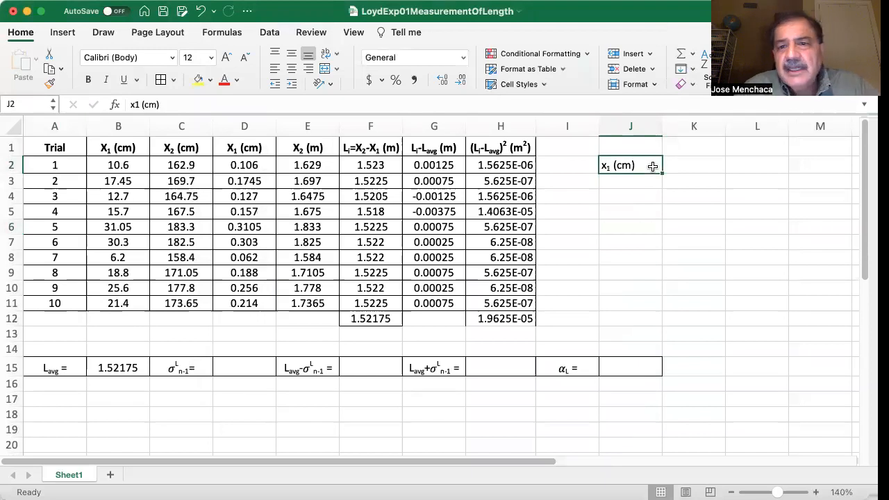
pyautogui.doubleClick(605, 167)
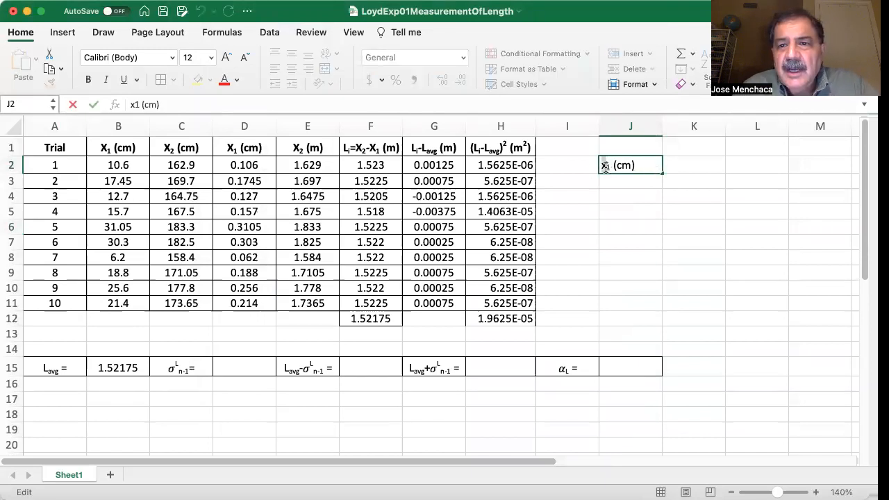
pyautogui.press('BackSpace')
pyautogui.write('X')
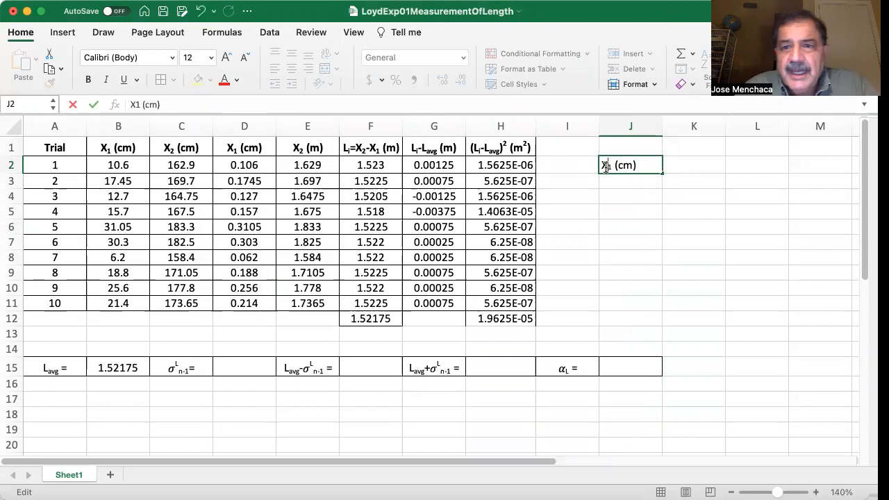
# Make the entire X1 (cm) label in J2 bold
pyautogui.press('Left')
pyautogui.hotkey('shift', 'Right')
pyautogui.hotkey('shift', 'Right')
pyautogui.hotkey('shift', 'Right')
pyautogui.hotkey('shift', 'Right')
pyautogui.hotkey('shift', 'Right')
pyautogui.hotkey('shift', 'Right')
pyautogui.hotkey('shift', 'Right')
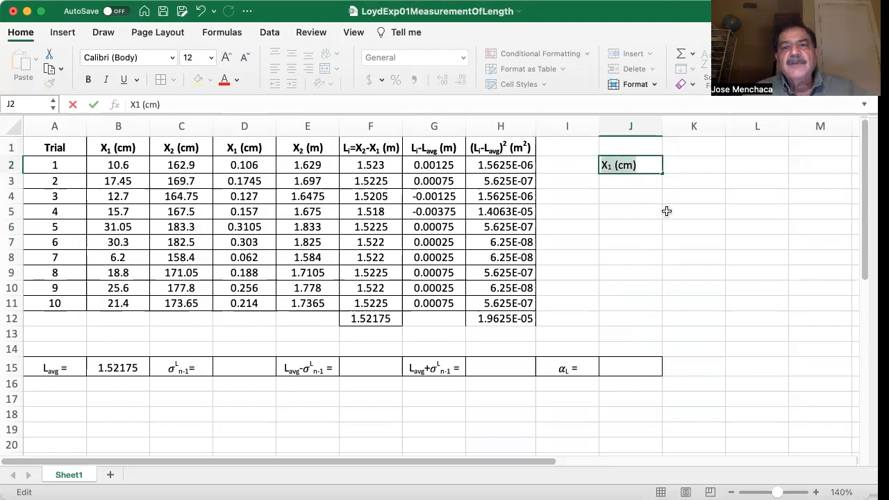
pyautogui.click(89, 80)
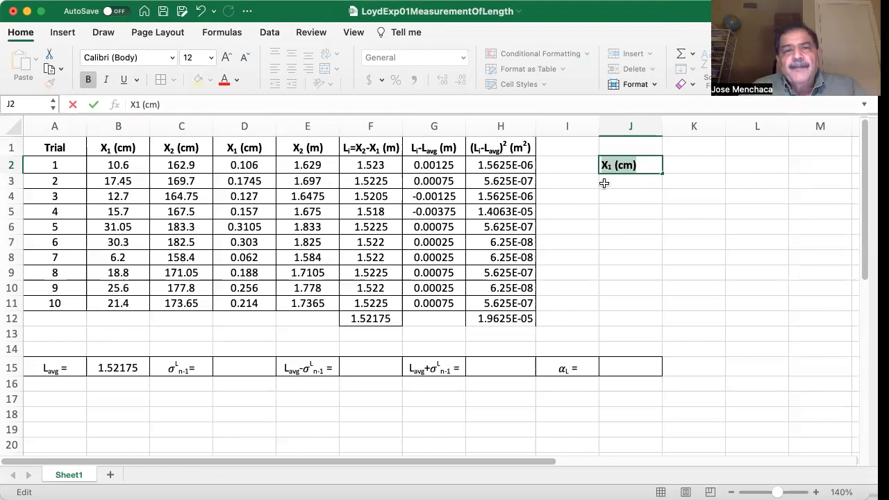
pyautogui.click(650, 165)
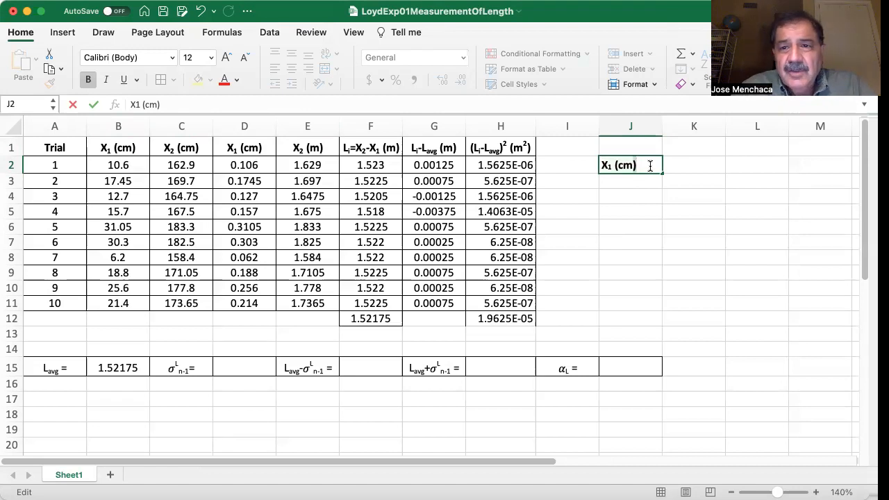
pyautogui.click(677, 197)
# Copy the J2 label into header cell D1 and center it horizontally
pyautogui.click(608, 164)
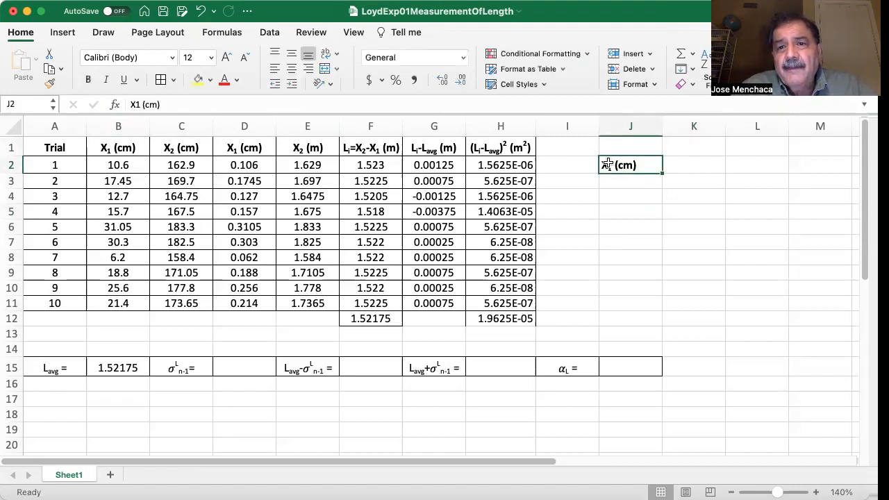
pyautogui.press('super+c')
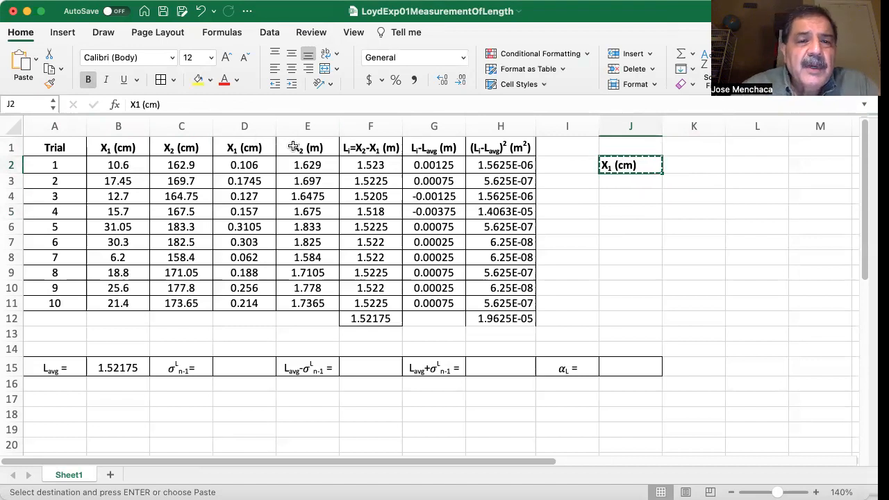
pyautogui.click(246, 148)
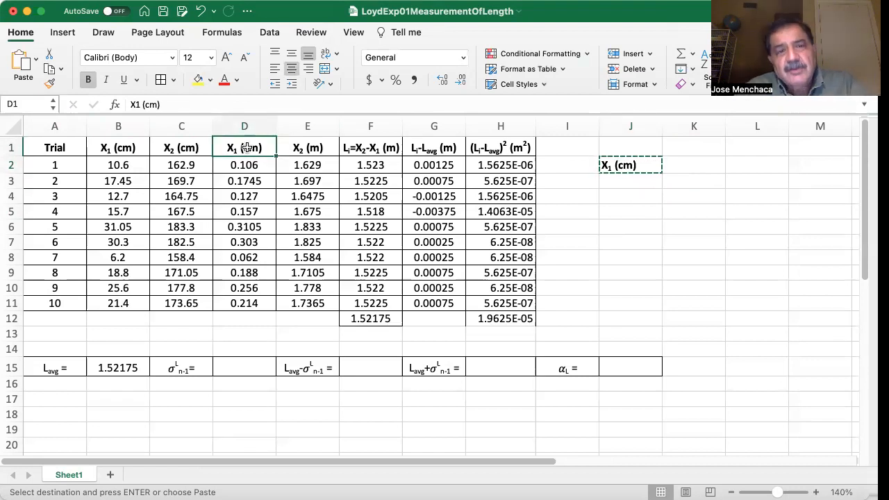
pyautogui.press('super+v')
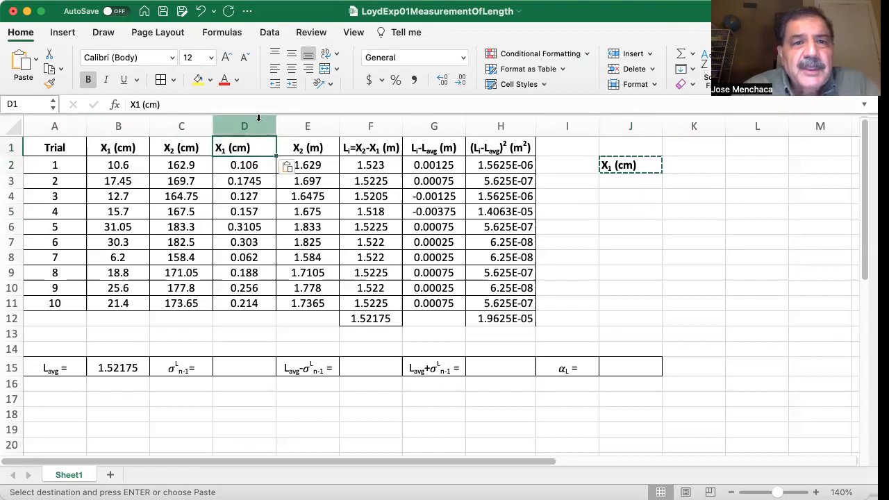
pyautogui.click(291, 68)
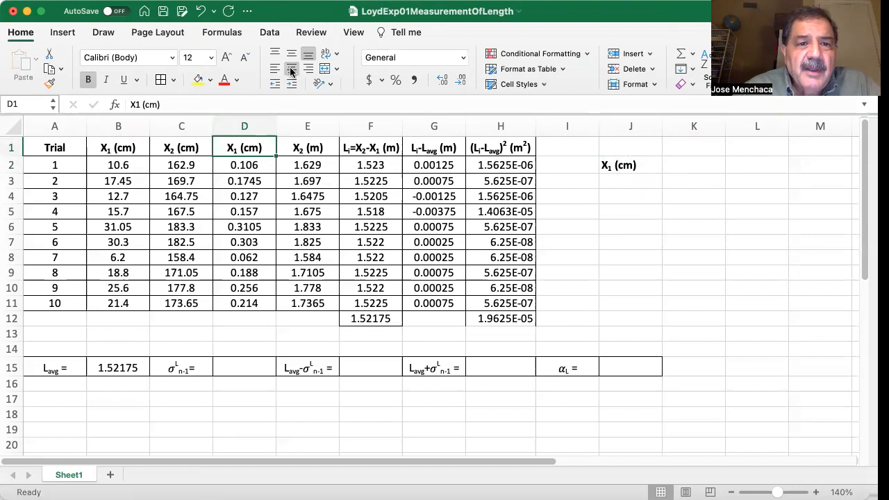
# Change the unit in the D1 header from cm to m
pyautogui.doubleClick(235, 148)
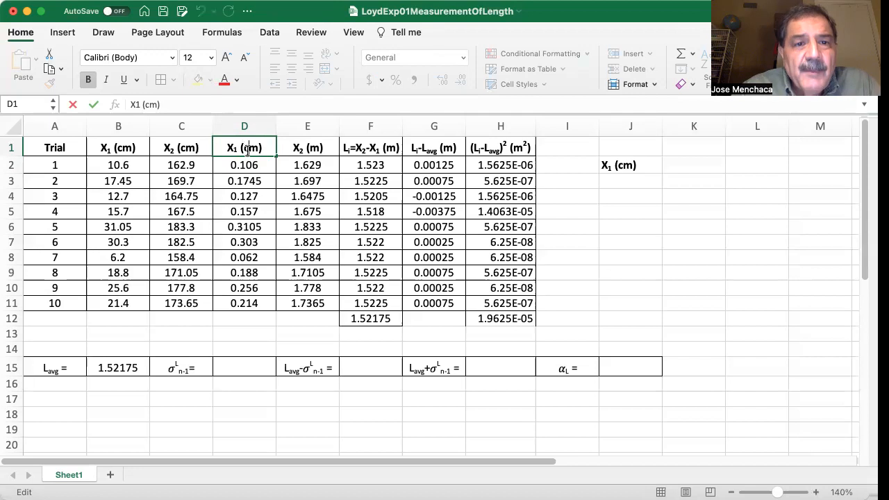
pyautogui.press('BackSpace')
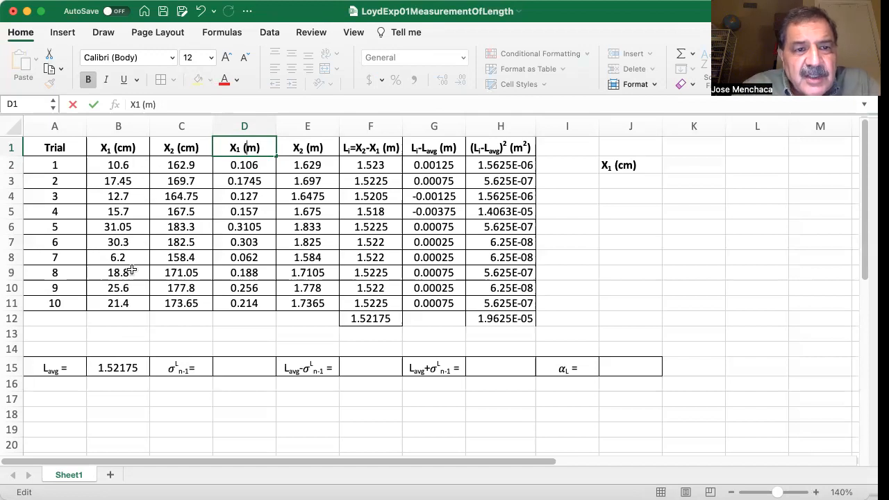
pyautogui.click(240, 167)
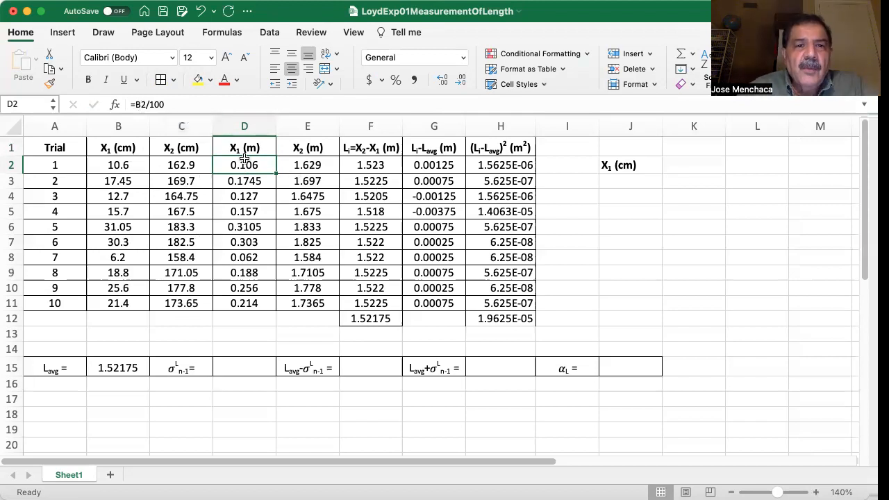
# Examine the centimetre-to-metre conversion formulas for X2 in column E, from E2 down to E11
pyautogui.click(304, 167)
pyautogui.press('Down')
pyautogui.press('Down')
pyautogui.press('Down')
pyautogui.press('Down')
pyautogui.press('Down')
pyautogui.press('Down')
pyautogui.press('Down')
pyautogui.press('Down')
pyautogui.press('Down')
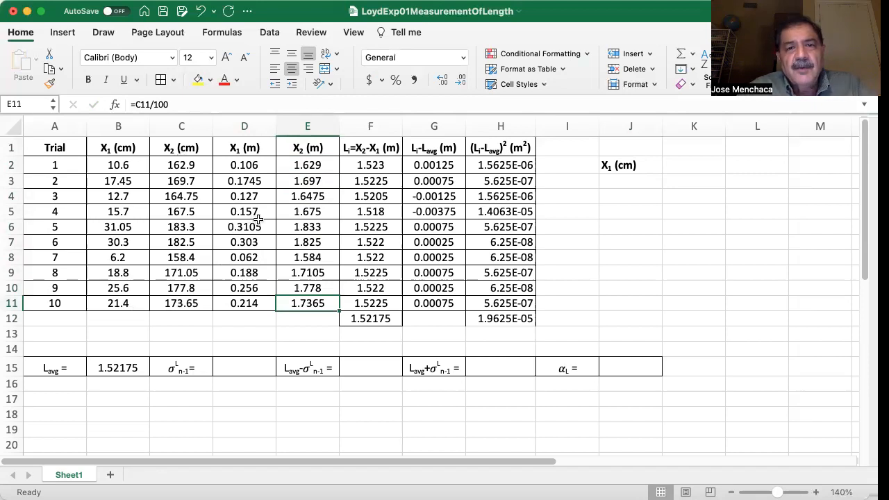
# Examine the length difference formulas in column F from F2 downward, ending with the average formula in F12
pyautogui.click(372, 164)
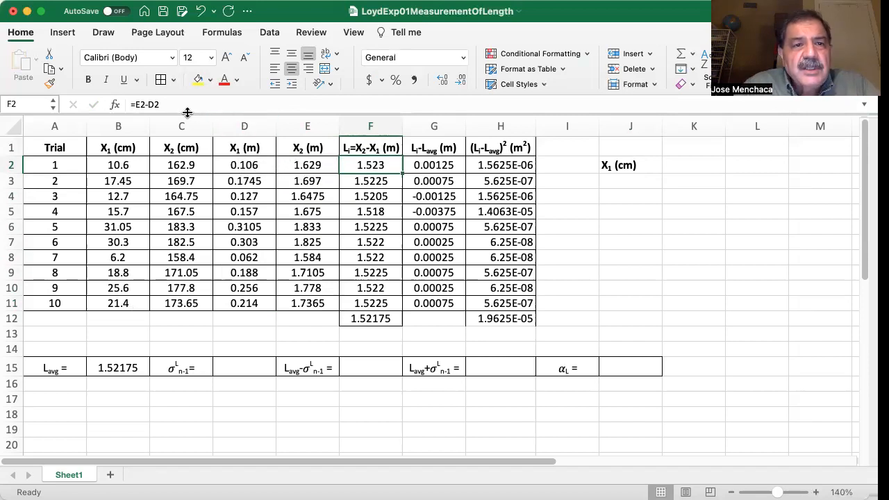
pyautogui.press('Down')
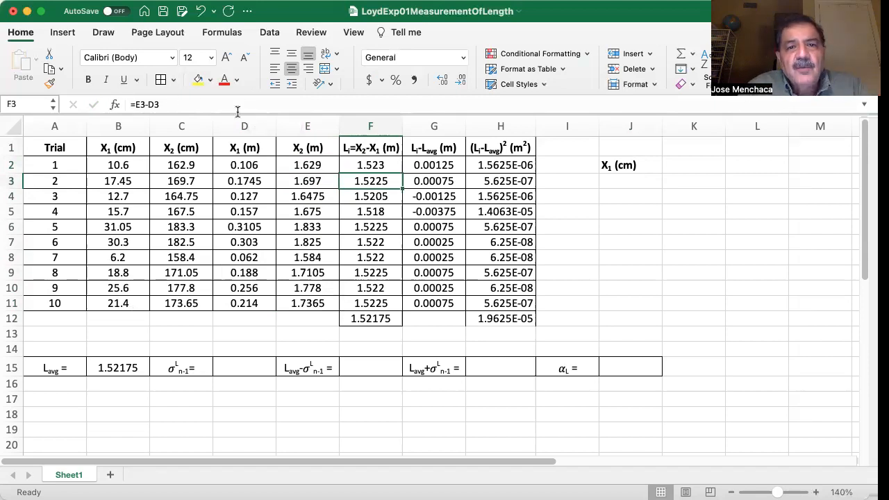
pyautogui.press('Down')
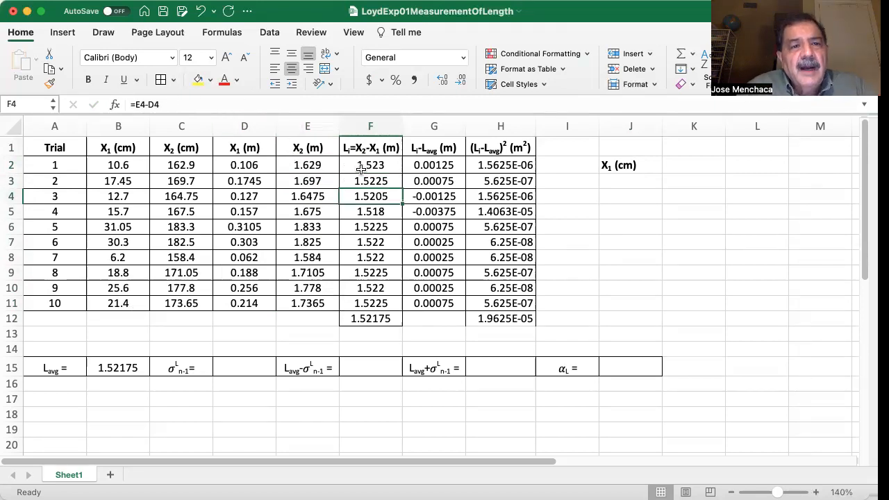
pyautogui.press('Down')
pyautogui.press('Down')
pyautogui.press('Down')
pyautogui.press('Down')
pyautogui.press('Down')
pyautogui.press('Down')
pyautogui.press('Down')
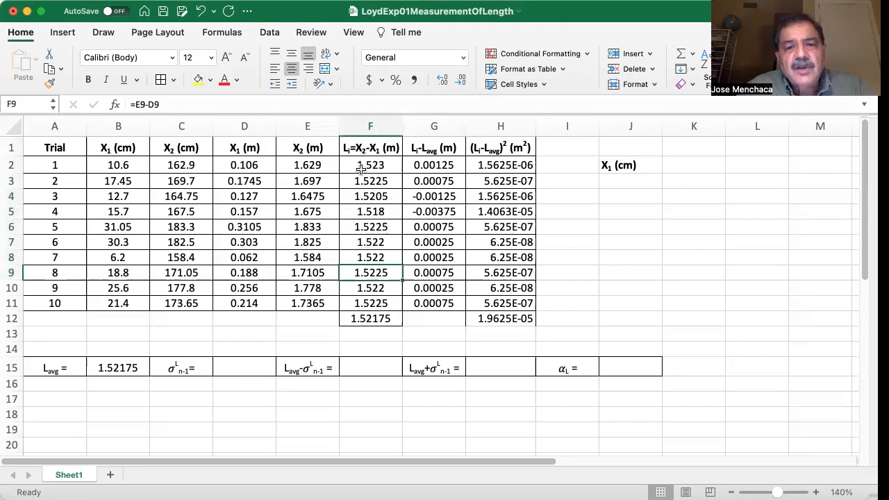
pyautogui.press('Down')
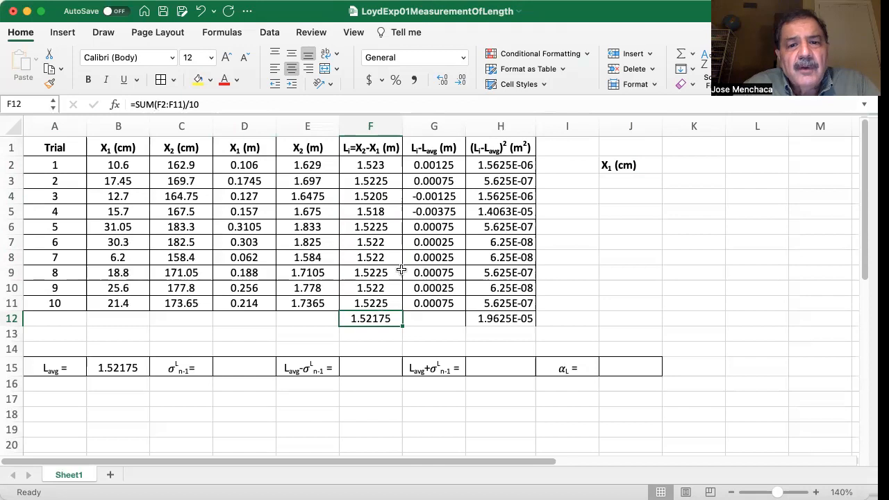
# Calculate the average of the lengths in cell F13 with the formula =SUM(F2:F11)/10
pyautogui.click(389, 336)
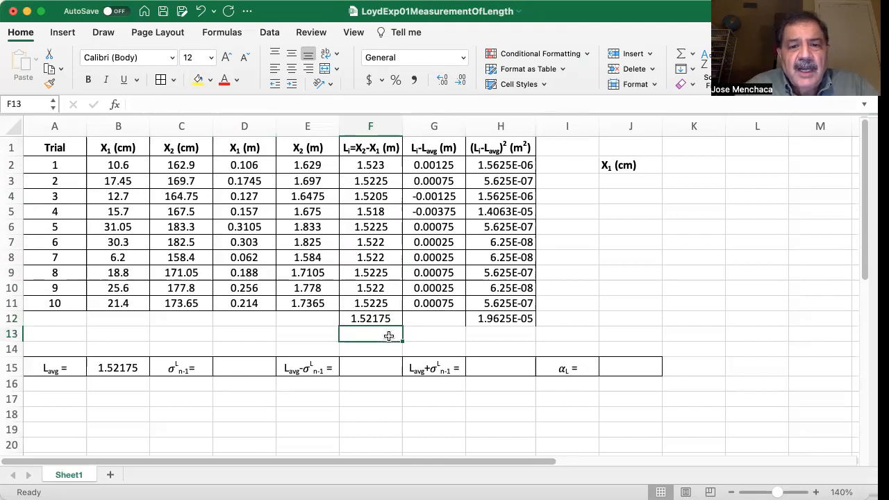
pyautogui.write('=')
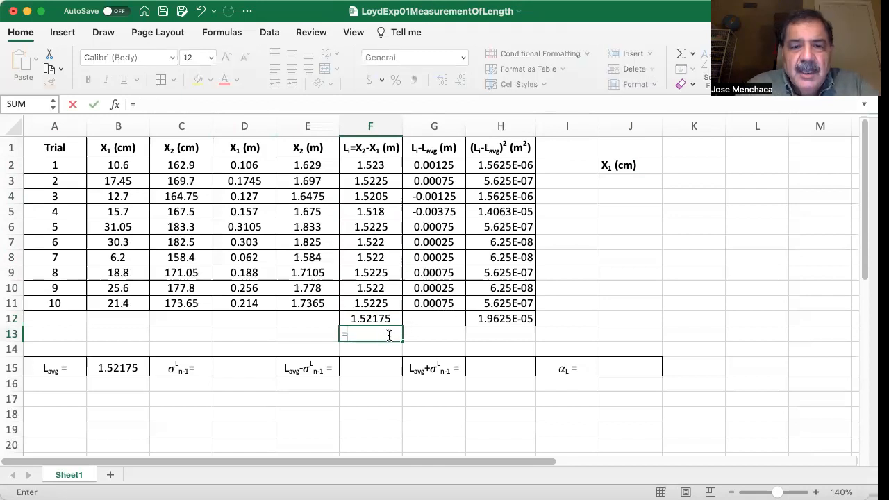
pyautogui.write('SUM')
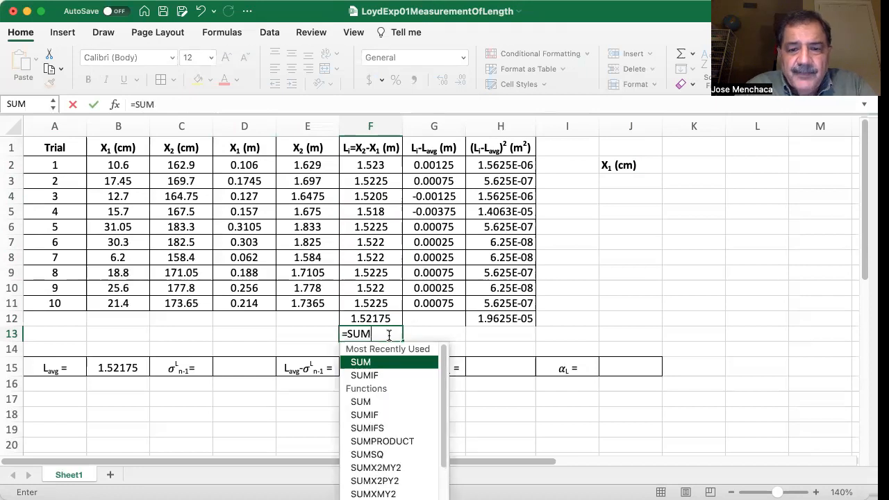
pyautogui.write('(')
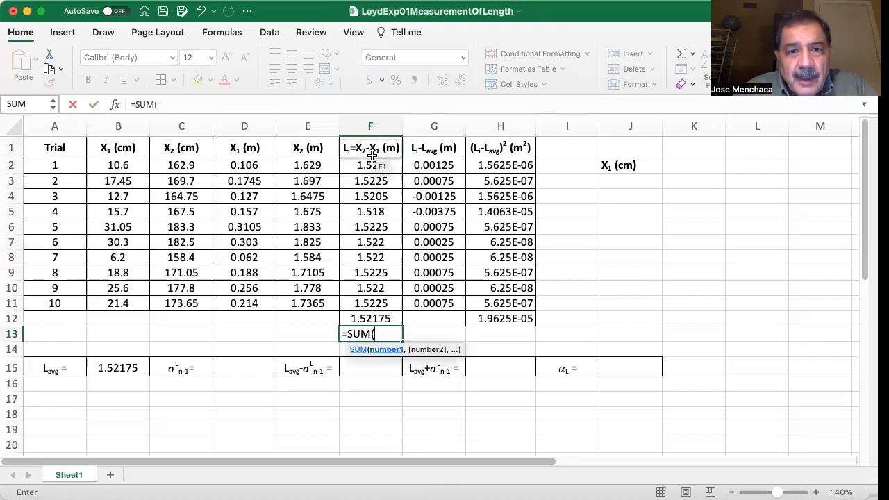
pyautogui.moveTo(372, 165); pyautogui.dragTo(373, 301)
pyautogui.write(')')
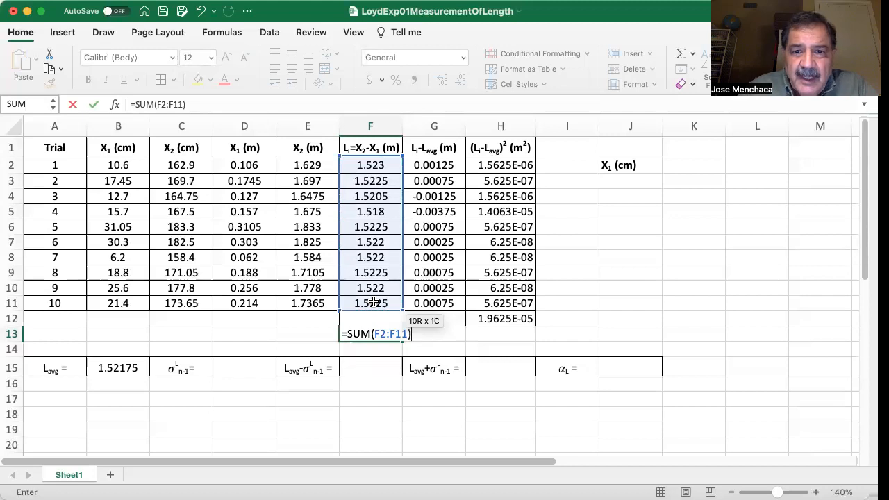
pyautogui.write('/')
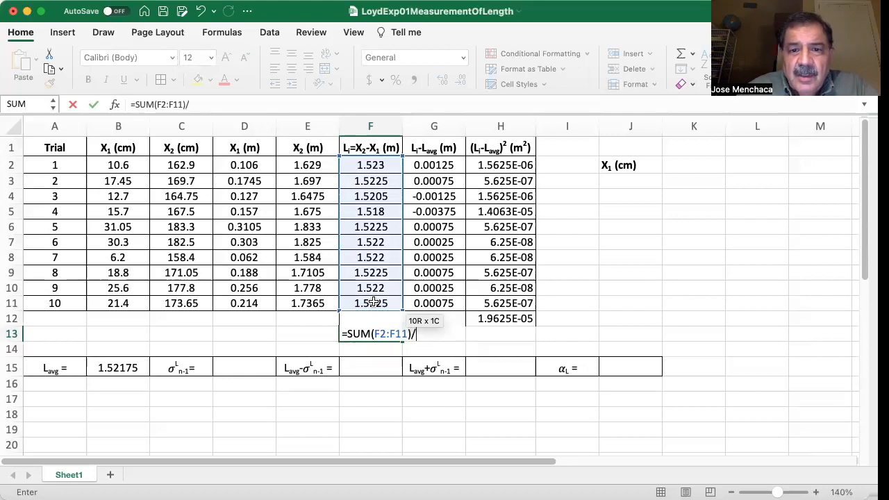
pyautogui.write('10')
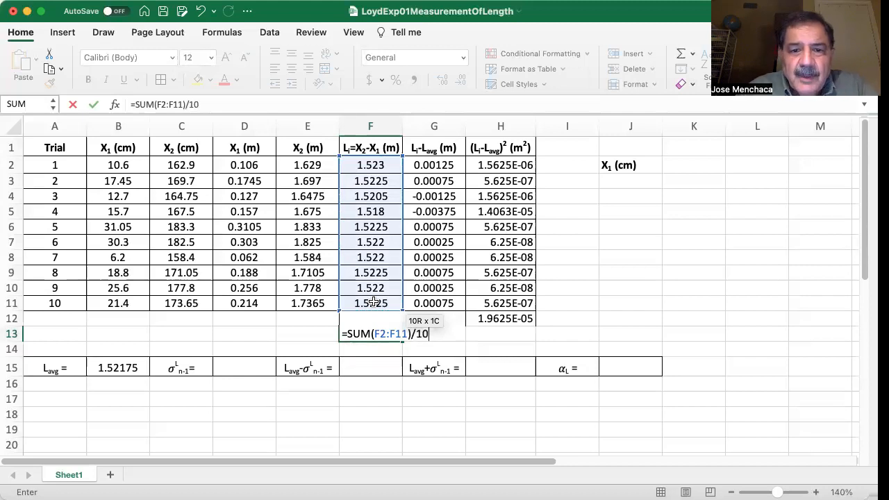
pyautogui.press('Return')
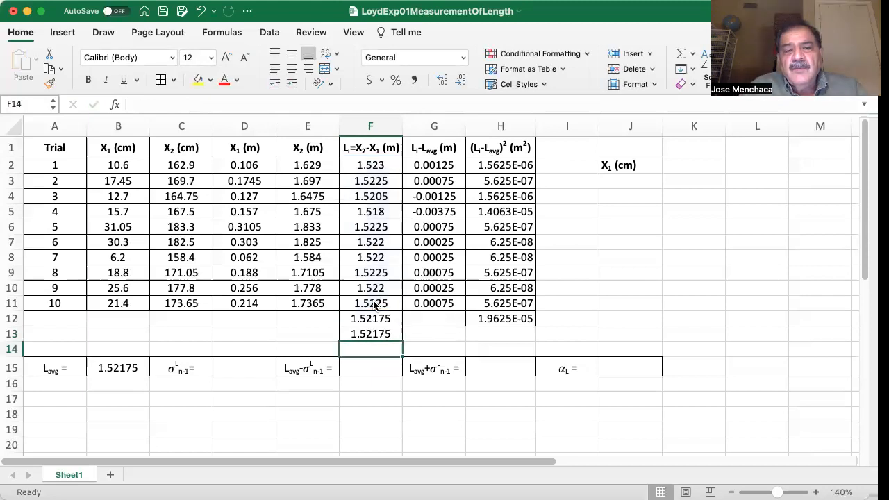
# Compare the average formulas in F13 and F12, and clear the duplicate from F13
pyautogui.click(366, 334)
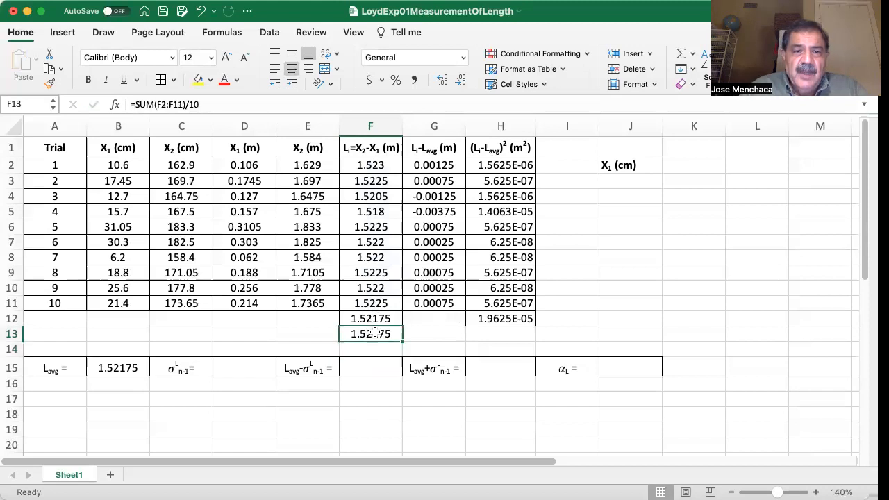
pyautogui.click(373, 317)
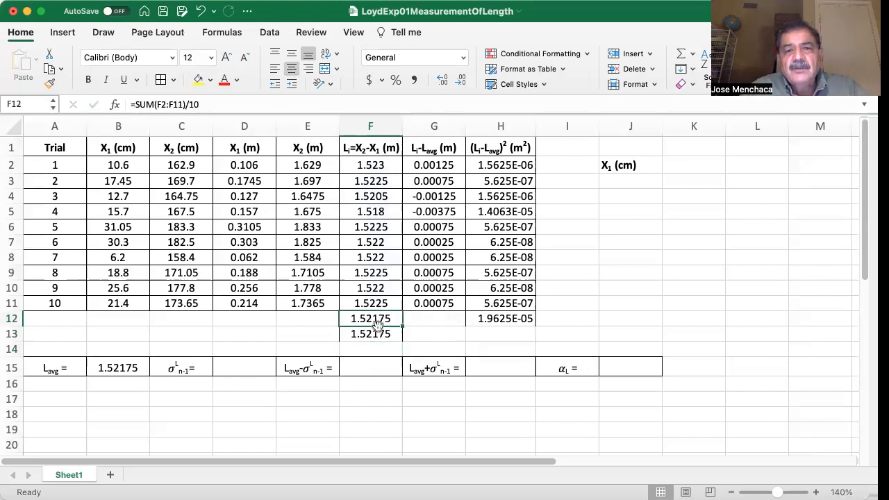
pyautogui.click(377, 334)
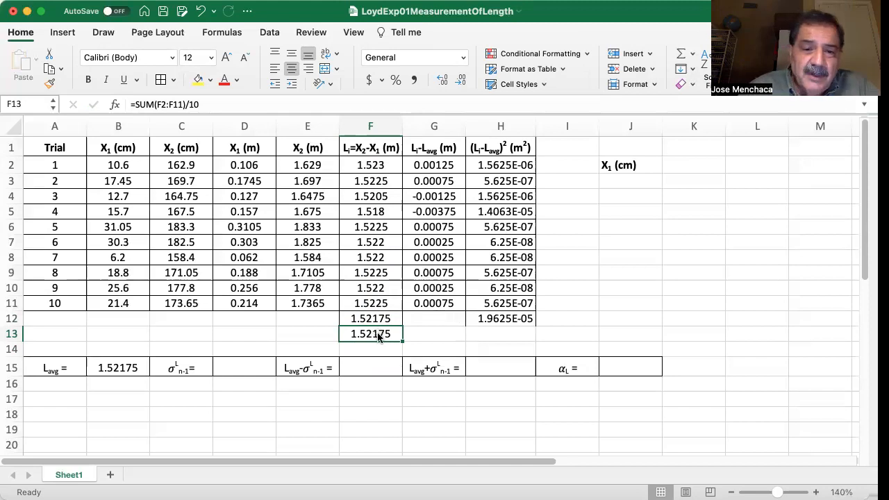
pyautogui.press('Delete')
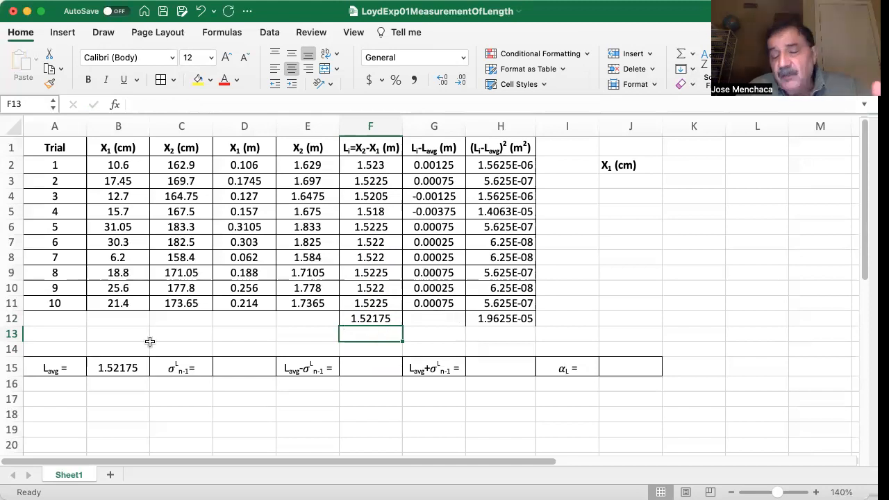
# Check the L avg formula in B15 and enter the same built-in calculation, =AVERAGE(F2:F11), in cell F13
pyautogui.click(120, 374)
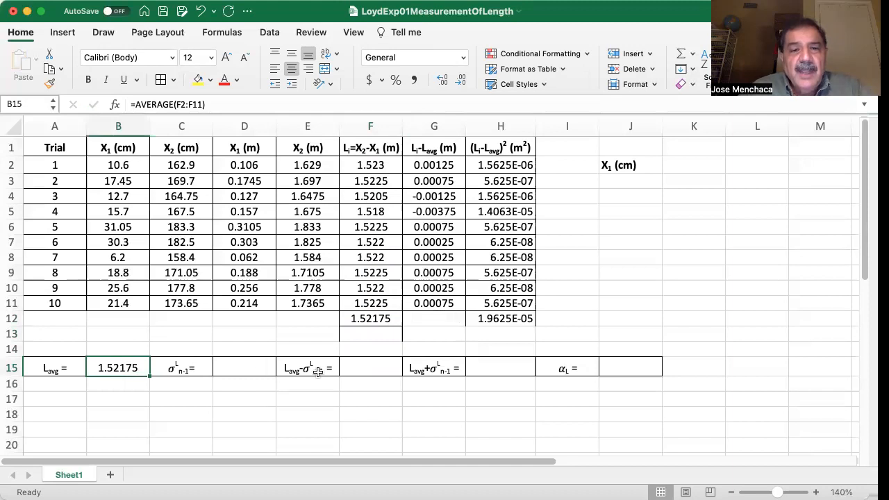
pyautogui.click(365, 334)
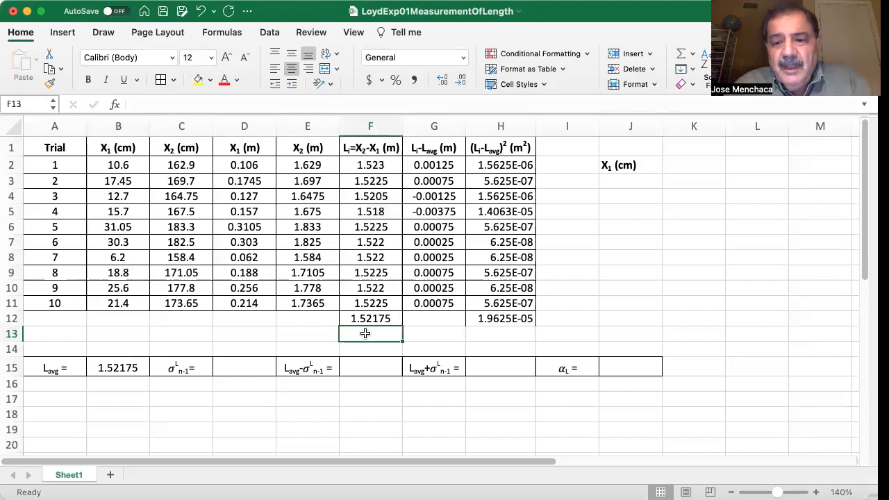
pyautogui.write('=A')
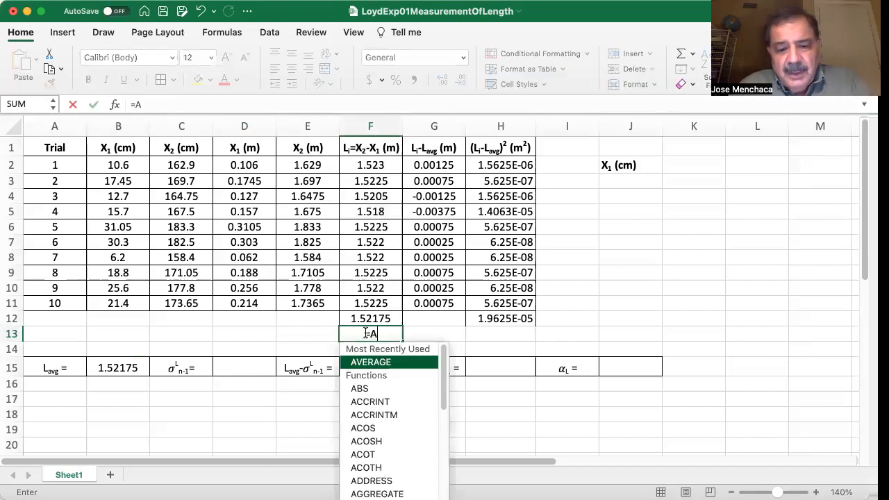
pyautogui.write('verage')
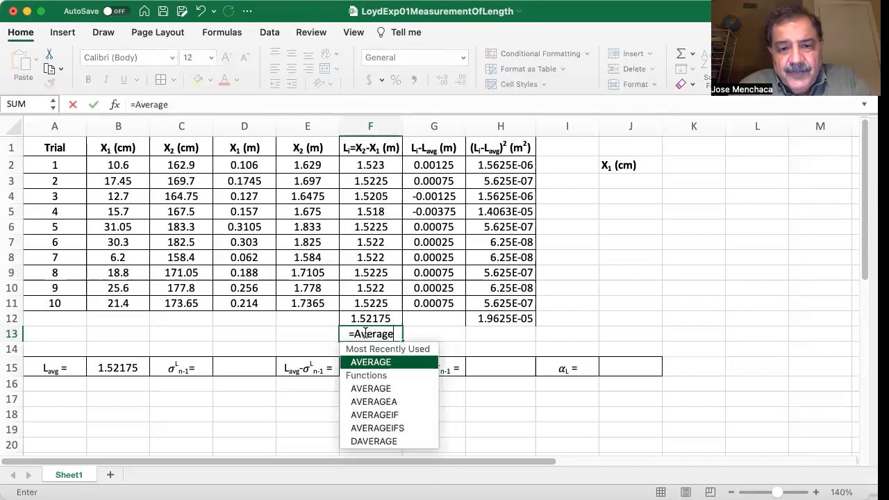
pyautogui.write('(')
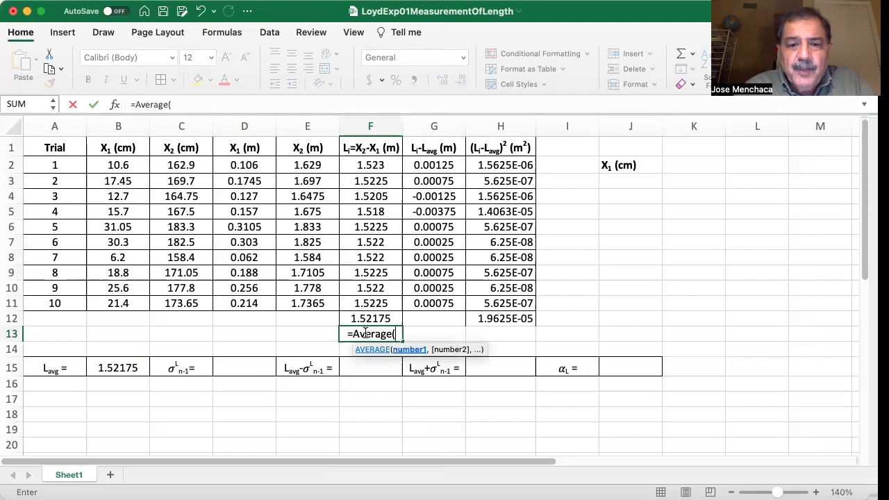
pyautogui.click(375, 164)
pyautogui.hotkey('shift', 'Down')
pyautogui.hotkey('shift', 'Down')
pyautogui.hotkey('shift', 'Down')
pyautogui.hotkey('shift', 'Down')
pyautogui.hotkey('shift', 'Down')
pyautogui.hotkey('shift', 'Down')
pyautogui.hotkey('shift', 'Down')
pyautogui.hotkey('shift', 'Down')
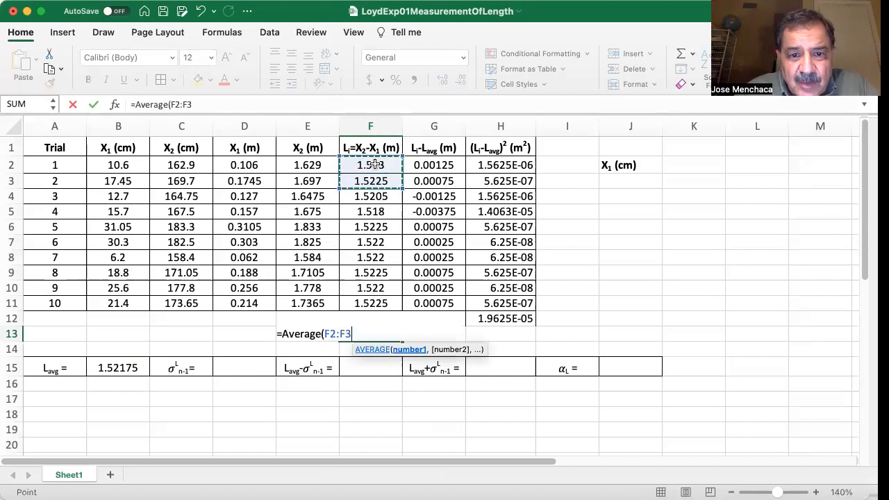
pyautogui.hotkey('shift', 'Down')
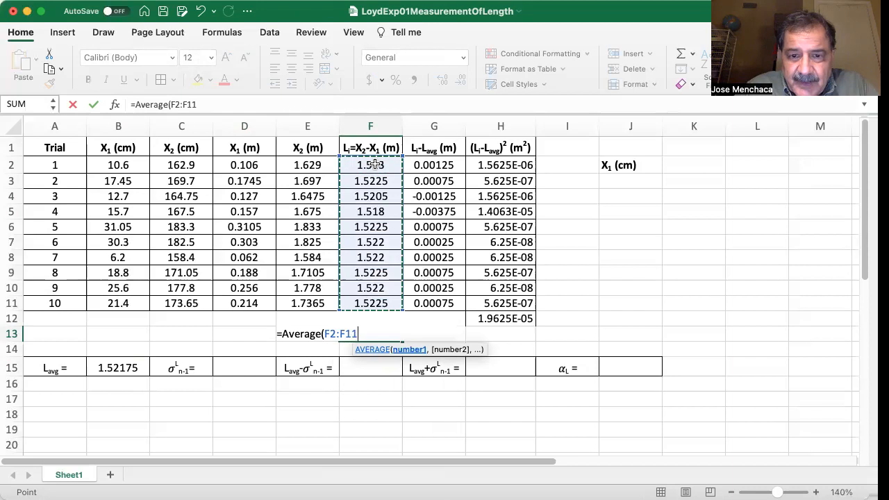
pyautogui.write(')')
pyautogui.press('Return')
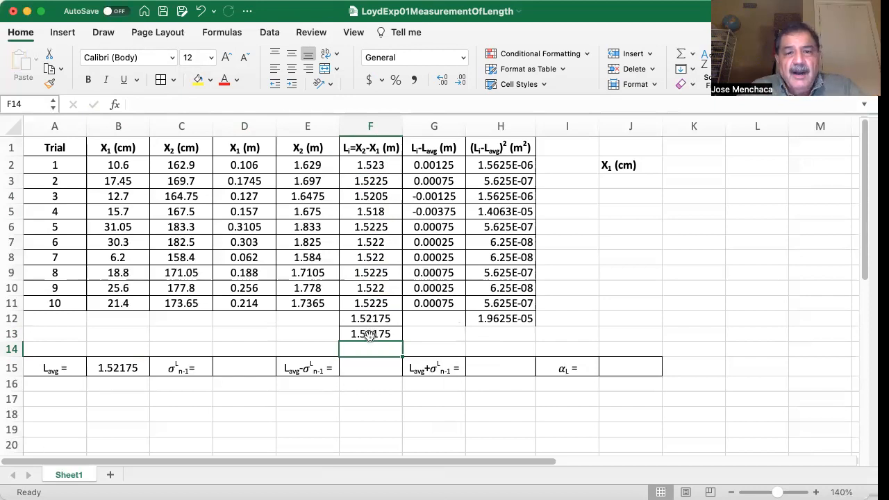
# Review the AVERAGE formula in F13 and clear it from the cell
pyautogui.click(370, 335)
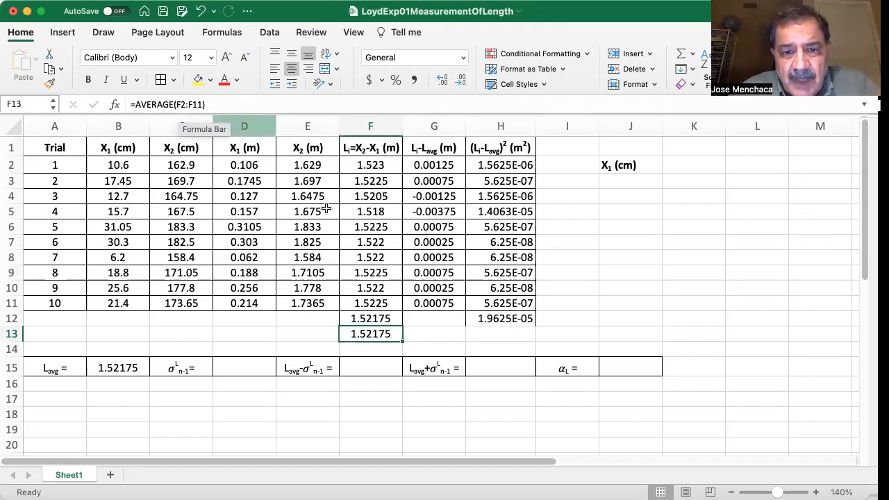
pyautogui.press('Delete')
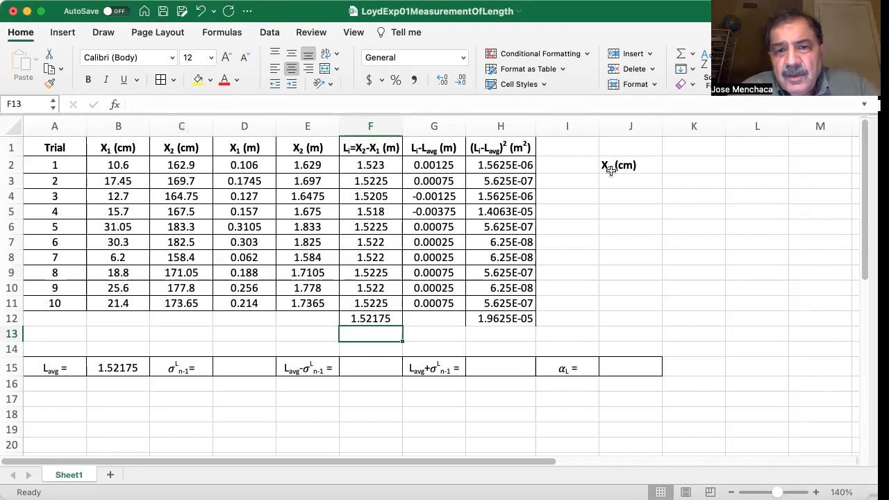
# Delete the X1 (cm) label text from cell J2, keeping the cell open for editing
pyautogui.click(634, 165)
pyautogui.doubleClick(634, 165)
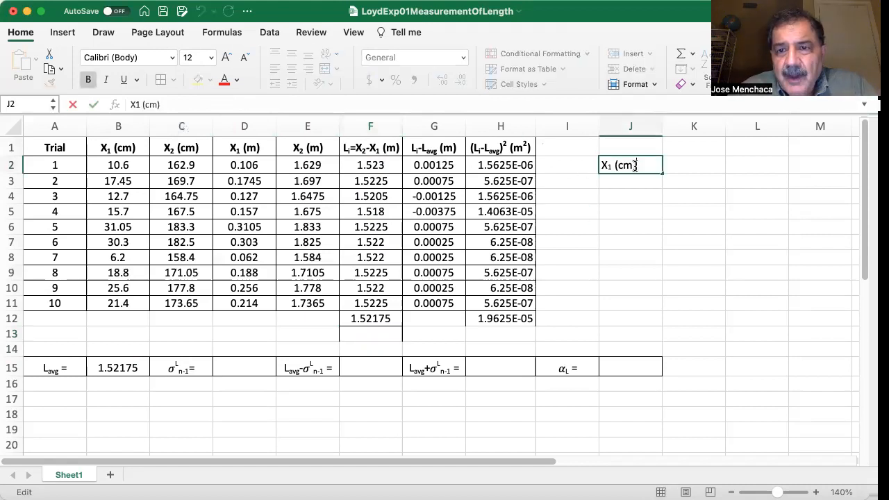
pyautogui.hotkey('shift', 'Left')
pyautogui.hotkey('shift', 'Left')
pyautogui.hotkey('shift', 'Left')
pyautogui.hotkey('shift', 'Left')
pyautogui.hotkey('shift', 'Left')
pyautogui.hotkey('shift', 'Left')
pyautogui.hotkey('shift', 'Left')
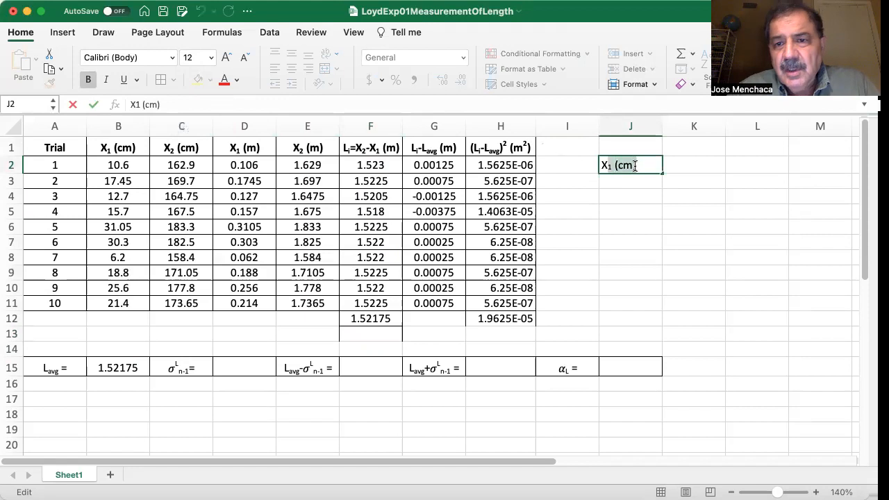
pyautogui.press('BackSpace')
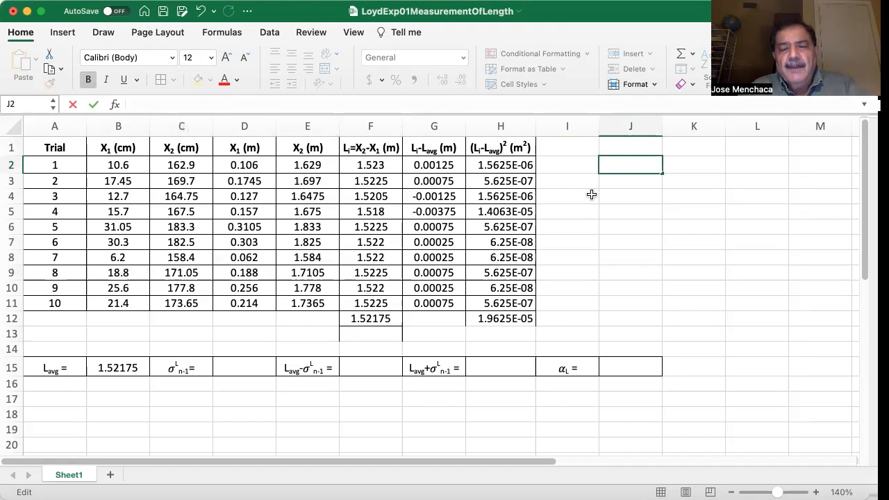
# Enter the squared deviation label (Li-Lavg)2 (m2) as plain text in cell J2
pyautogui.write('(')
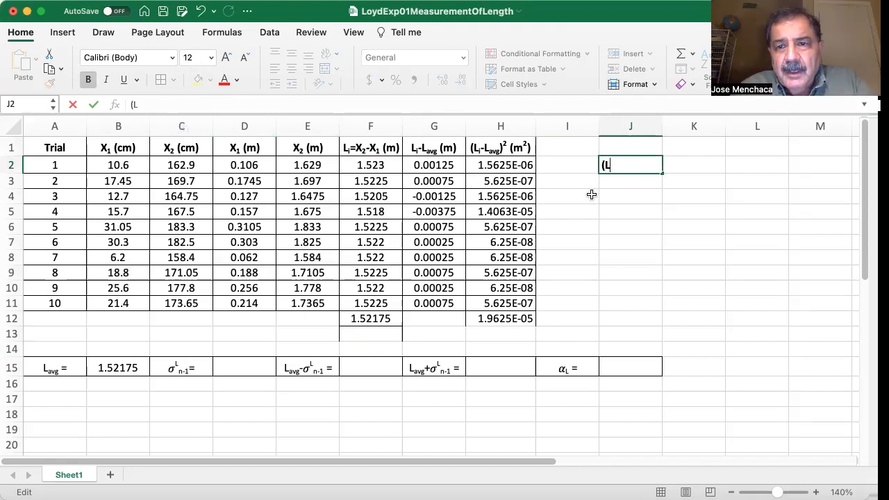
pyautogui.write('Li')
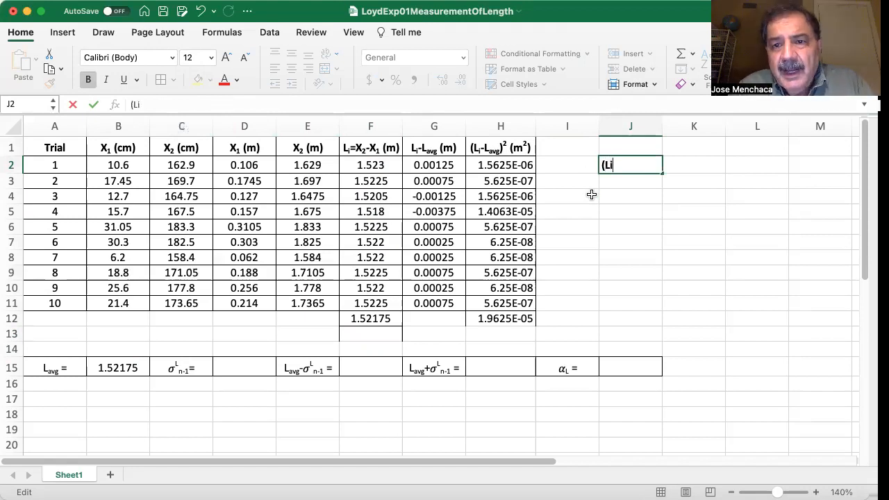
pyautogui.write('-l')
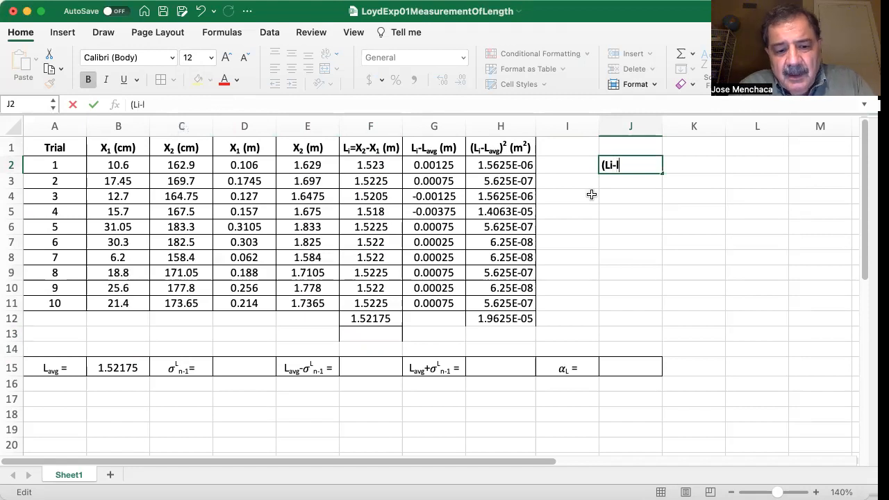
pyautogui.write('avg')
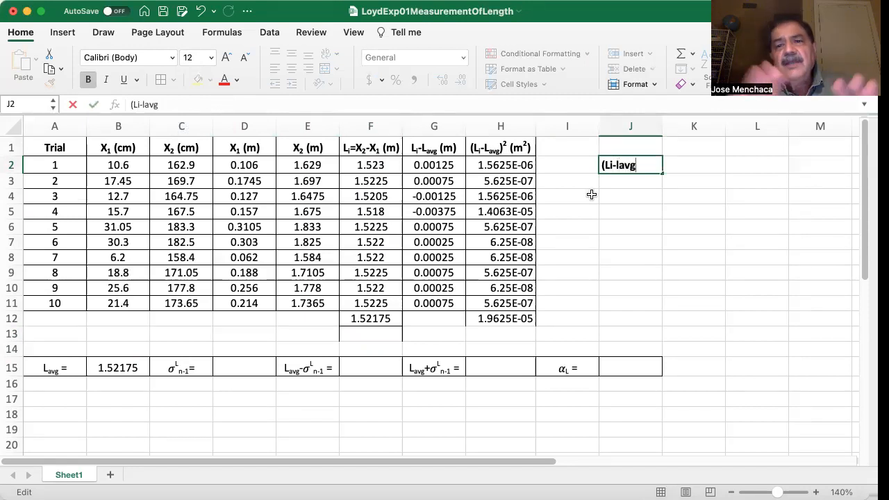
pyautogui.press('Left')
pyautogui.press('Left')
pyautogui.press('Left')
pyautogui.press('Left')
pyautogui.press('Delete')
pyautogui.write('L')
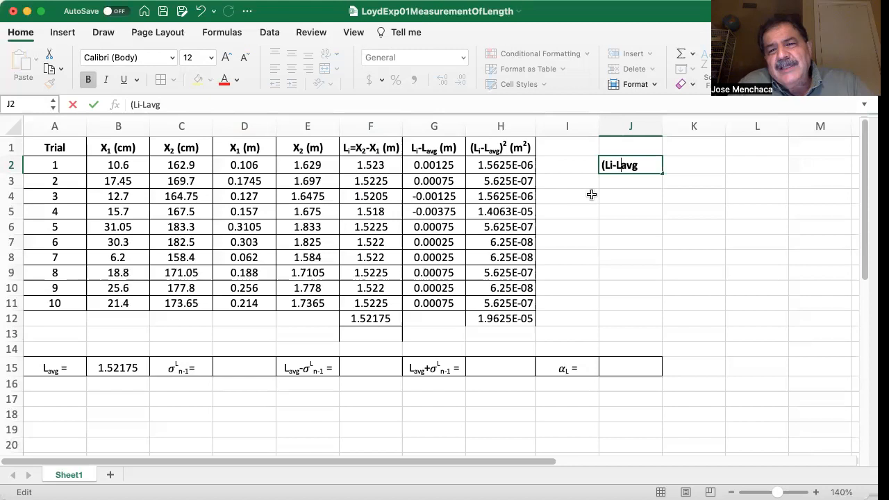
pyautogui.press('Right')
pyautogui.press('Right')
pyautogui.press('Right')
pyautogui.write(')')
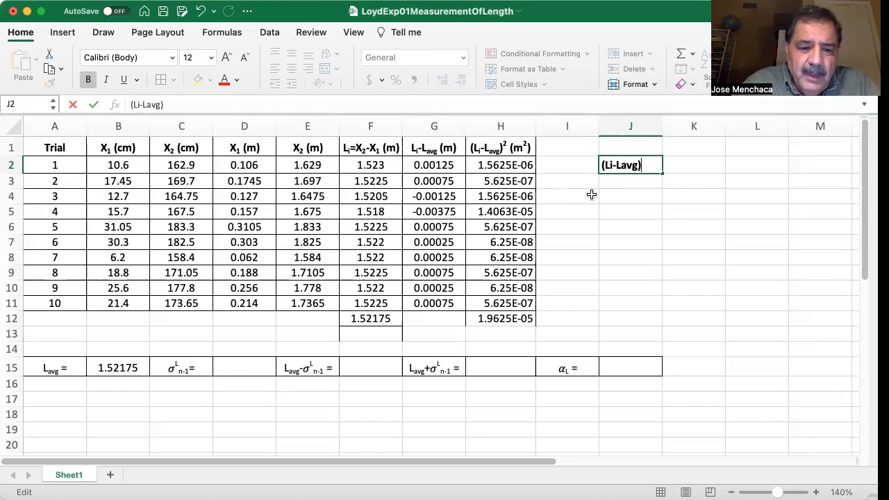
pyautogui.write('2 (m2)')
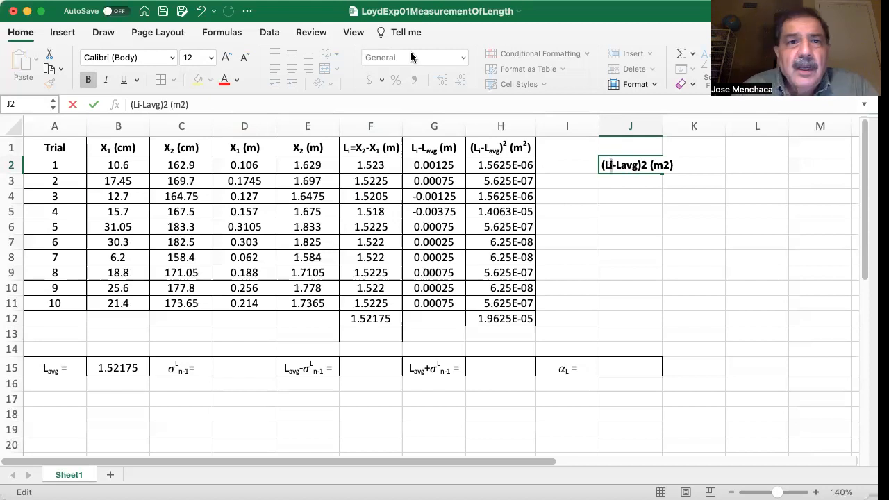
# Format the letter i after the first L in J2's squared deviation label as a subscript
pyautogui.click(195, 0)
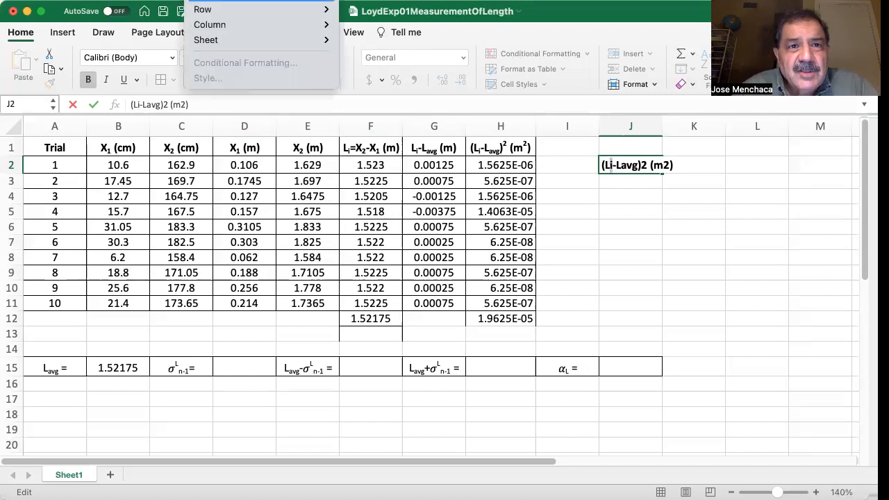
pyautogui.click(215, 0)
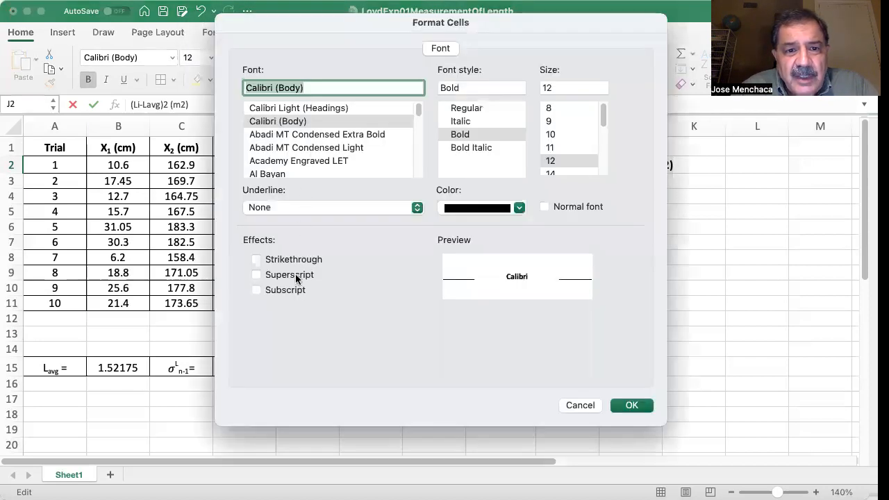
pyautogui.click(288, 290)
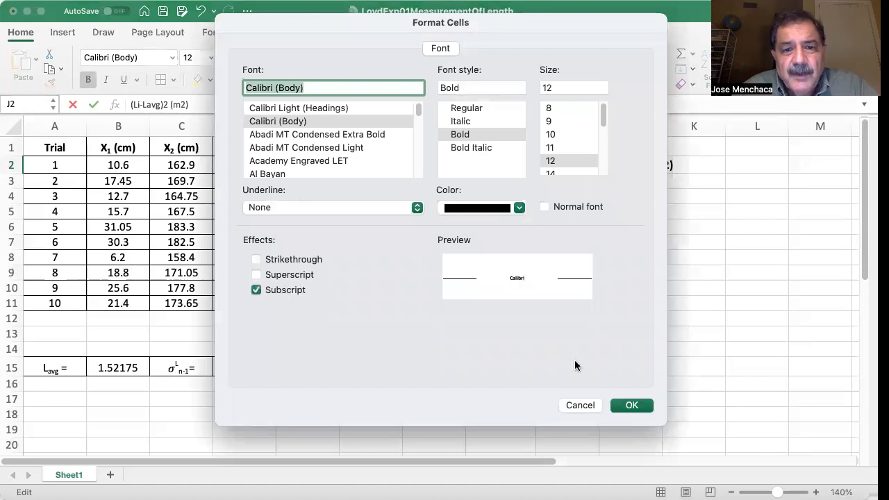
pyautogui.click(632, 407)
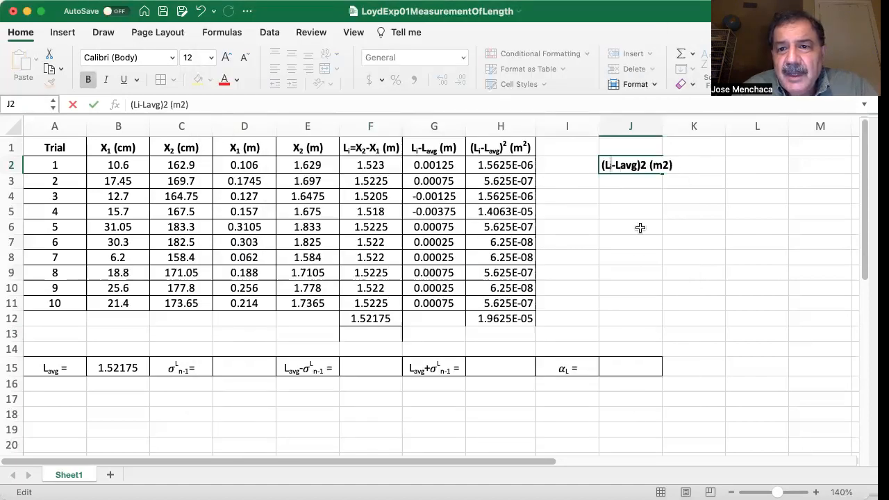
# Format the letters avg in J2's squared deviation label as a subscript
pyautogui.click(621, 165)
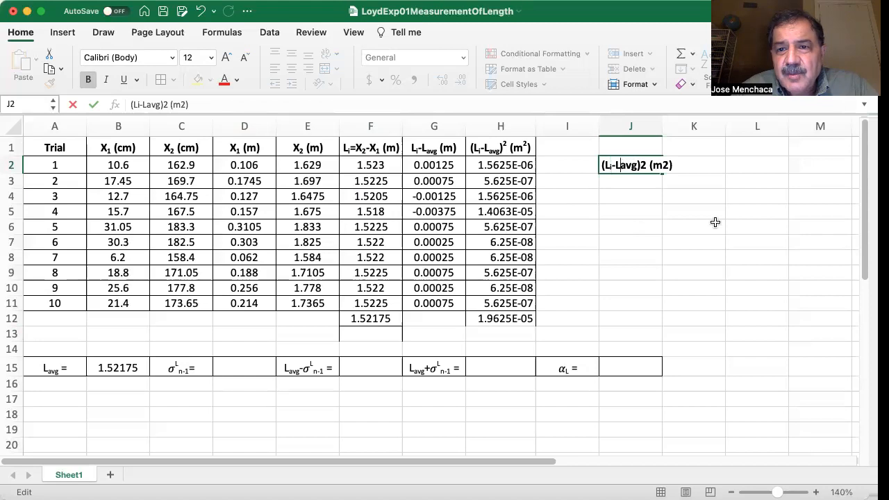
pyautogui.hotkey('shift', 'Right')
pyautogui.hotkey('shift', 'Right')
pyautogui.hotkey('shift', 'Right')
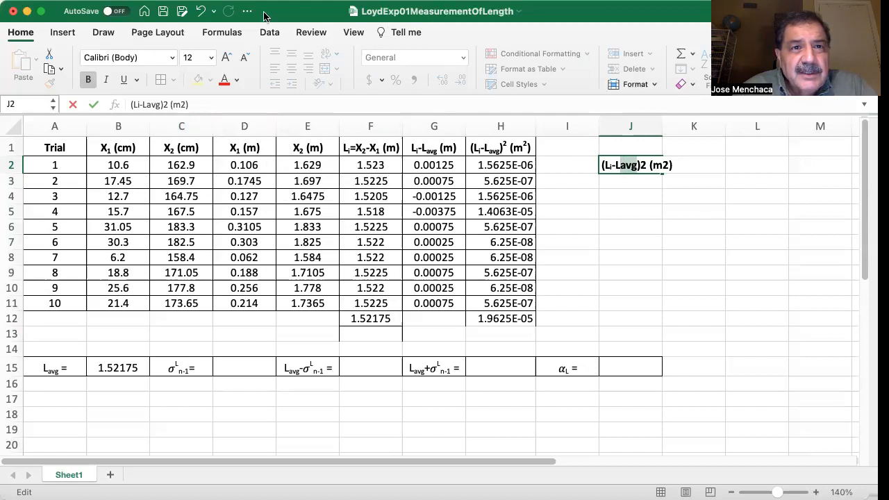
pyautogui.click(202, 0)
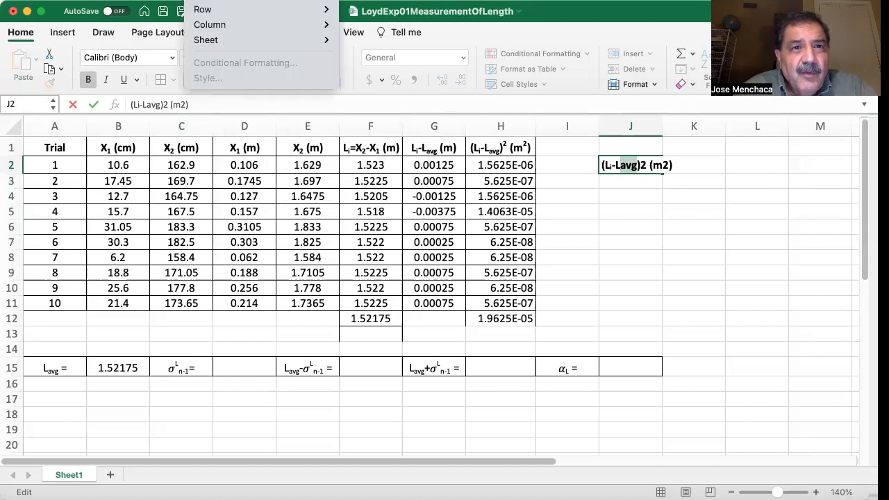
pyautogui.click(208, 0)
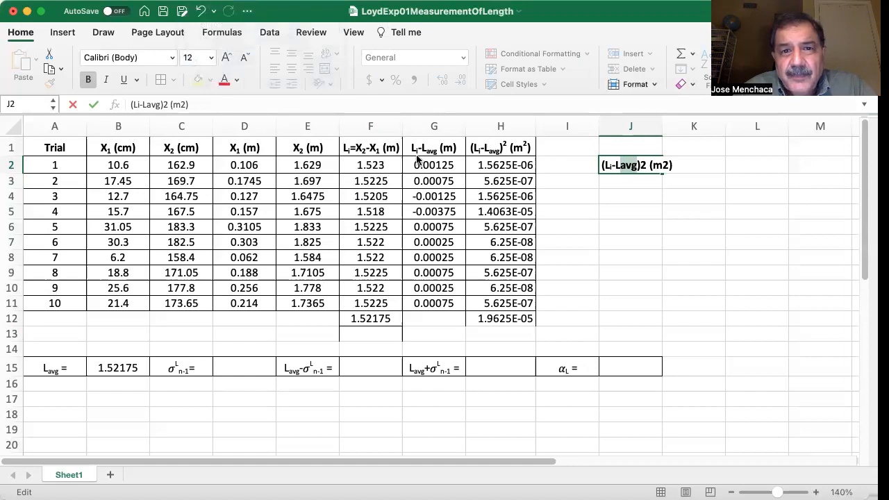
pyautogui.click(274, 290)
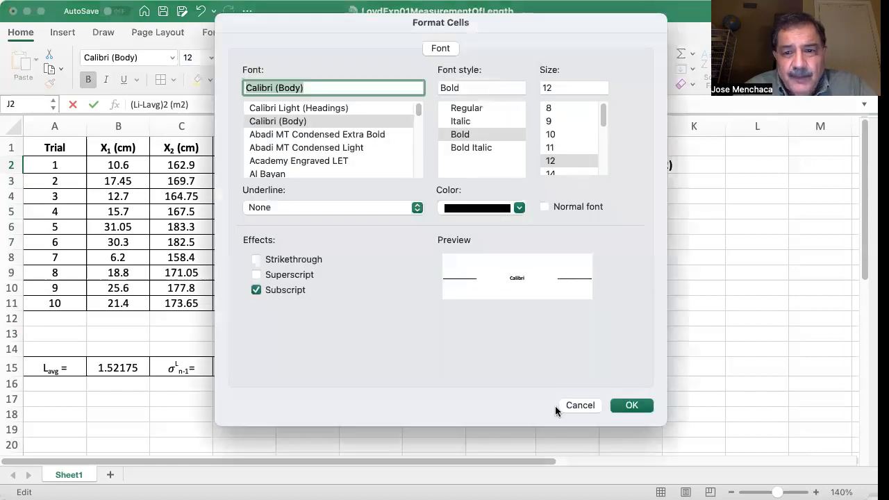
pyautogui.click(628, 407)
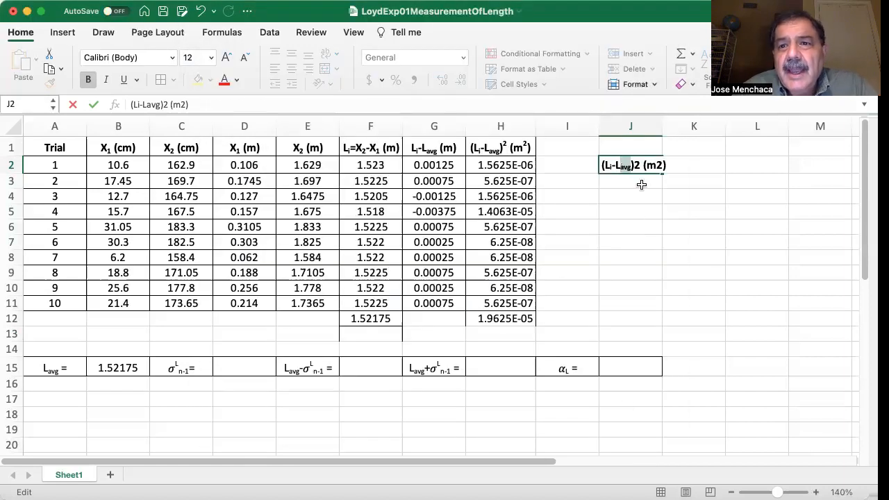
# Format the 2 after the closing parenthesis of (Li-Lavg) in J2 as a superscript
pyautogui.hotkey('shift', 'Left')
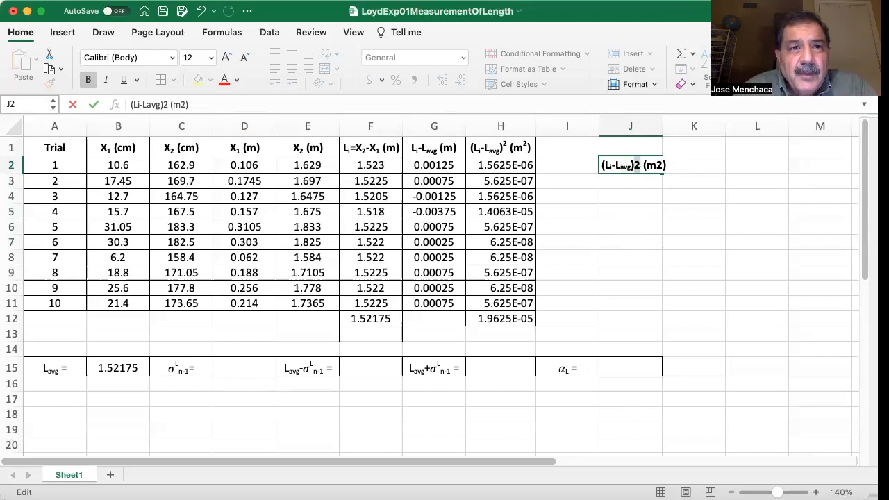
pyautogui.click(197, 0)
pyautogui.click(208, 0)
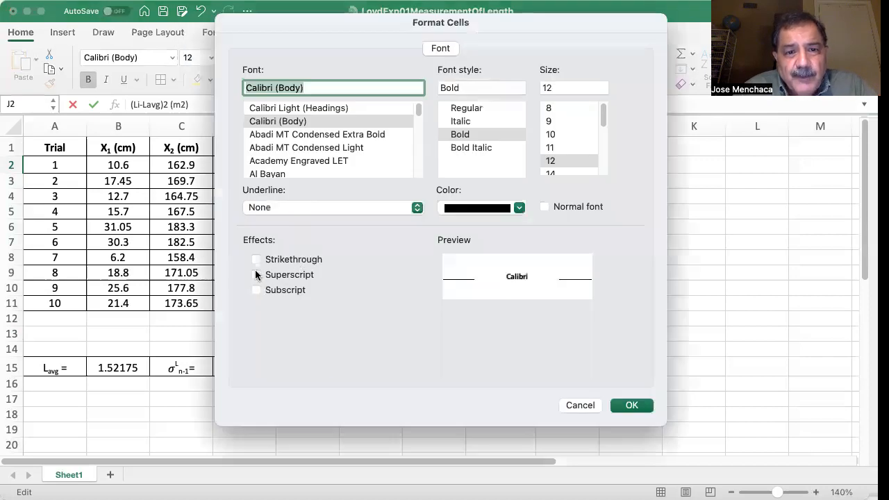
pyautogui.click(256, 274)
pyautogui.click(627, 406)
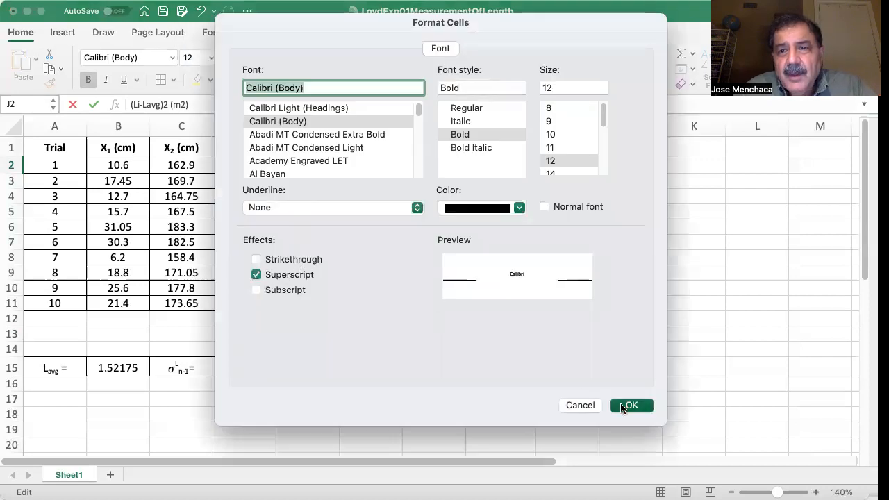
# Format the 2 in the (m2) unit of J2's label as a superscript and commit the cell
pyautogui.click(657, 168)
pyautogui.hotkey('shift', 'Right')
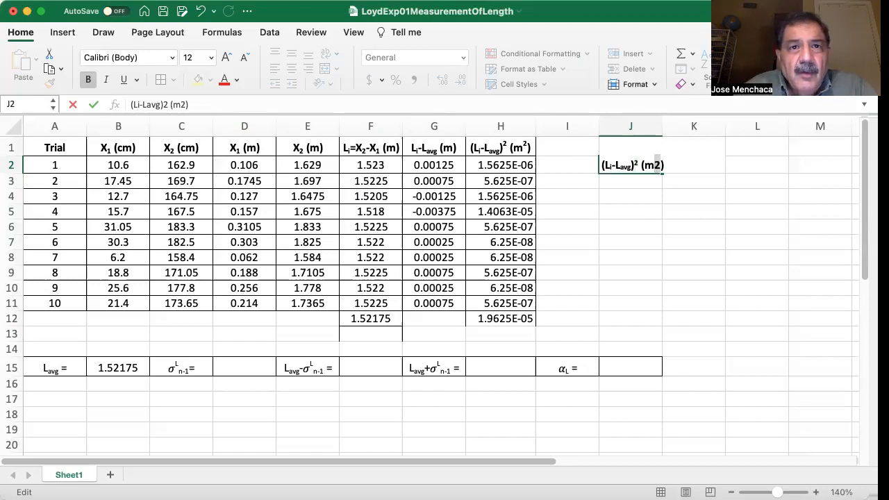
pyautogui.click(200, 0)
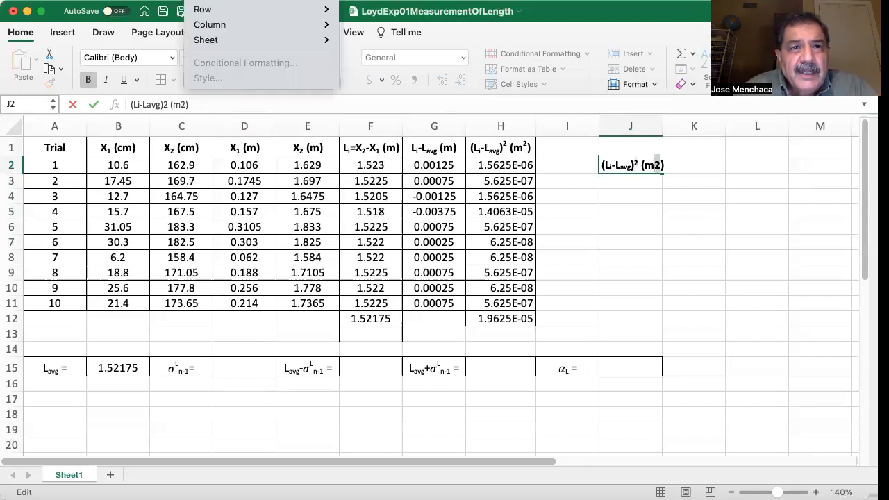
pyautogui.click(209, 0)
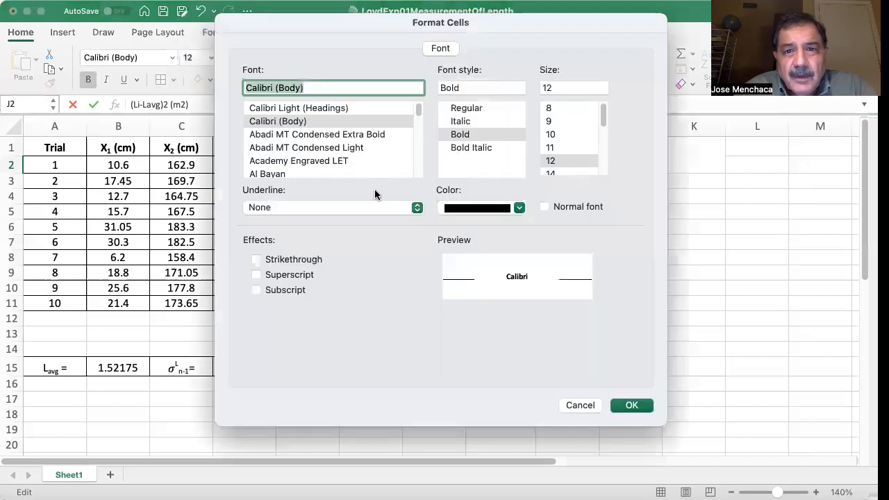
pyautogui.click(256, 274)
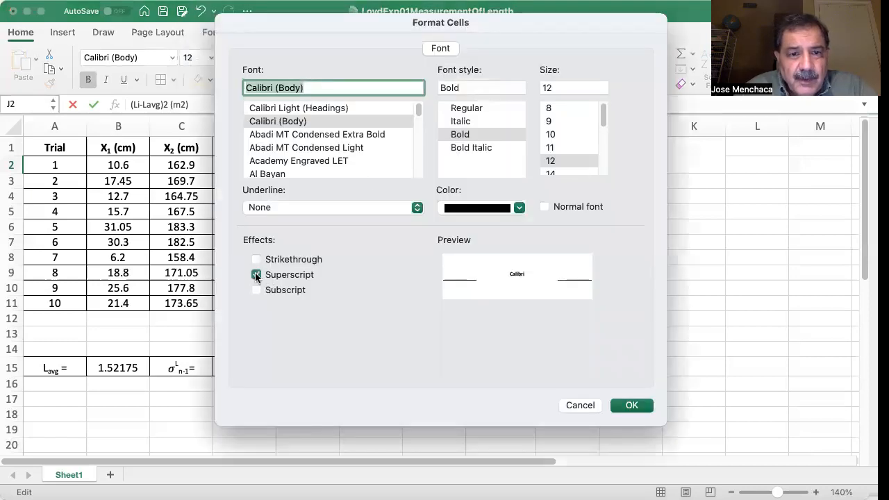
pyautogui.click(636, 407)
pyautogui.click(666, 261)
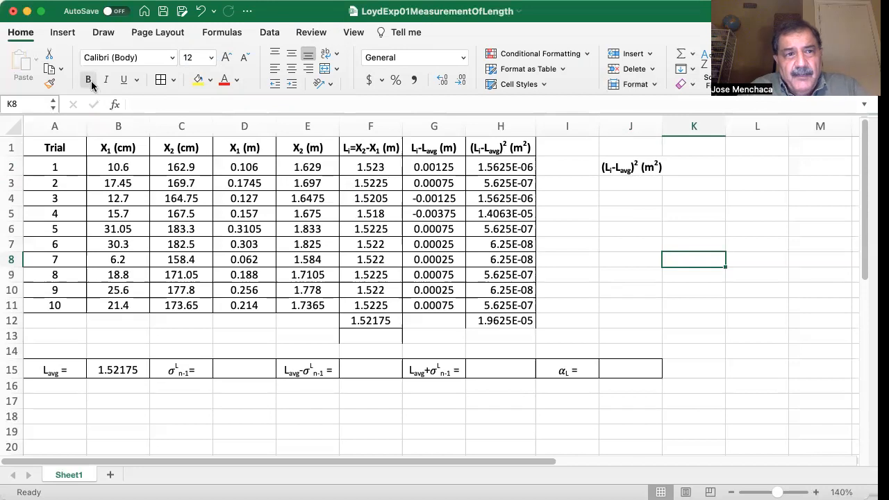
# Remove bold from the practice label in J2 and clear the cell's contents
pyautogui.click(612, 171)
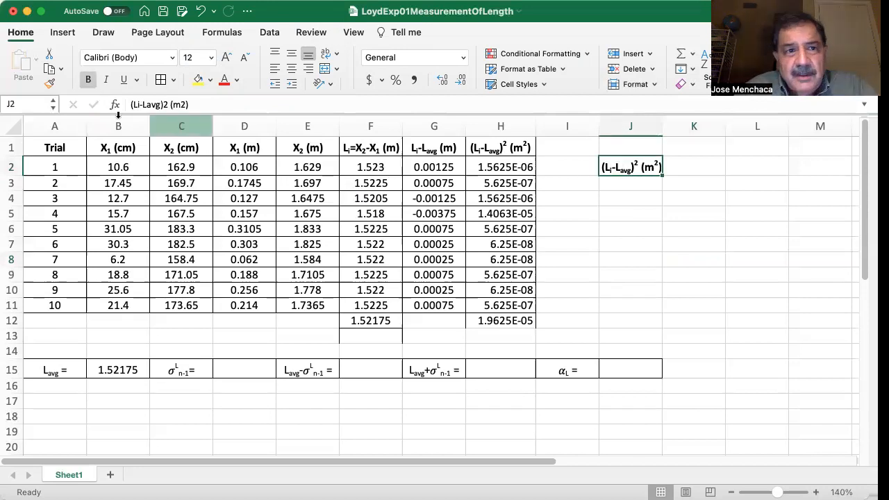
pyautogui.click(89, 79)
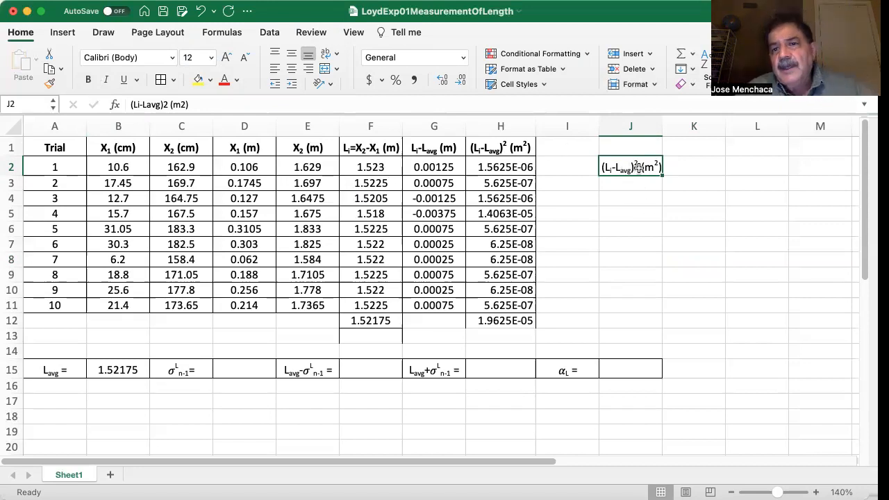
pyautogui.press('Delete')
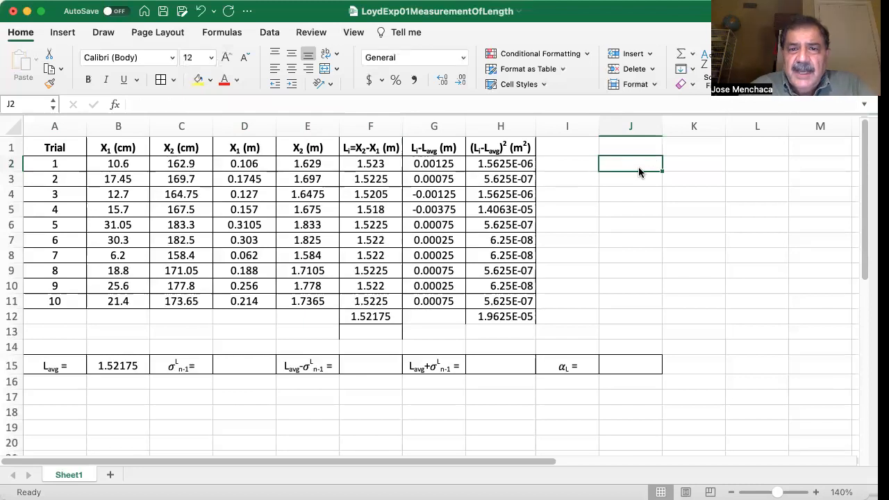
# Examine the squared deviation formula in H2, the deviation formulas in G2 to G4, and the average formula in F12 that they reference
pyautogui.click(505, 164)
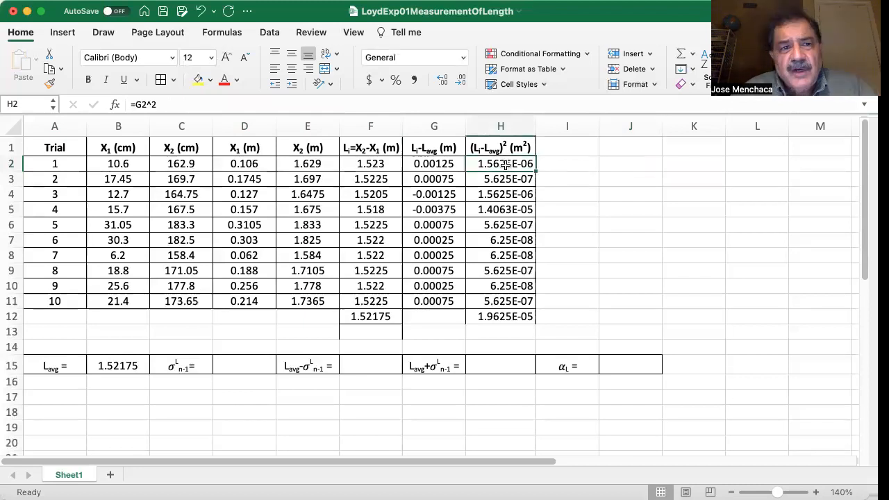
pyautogui.click(431, 167)
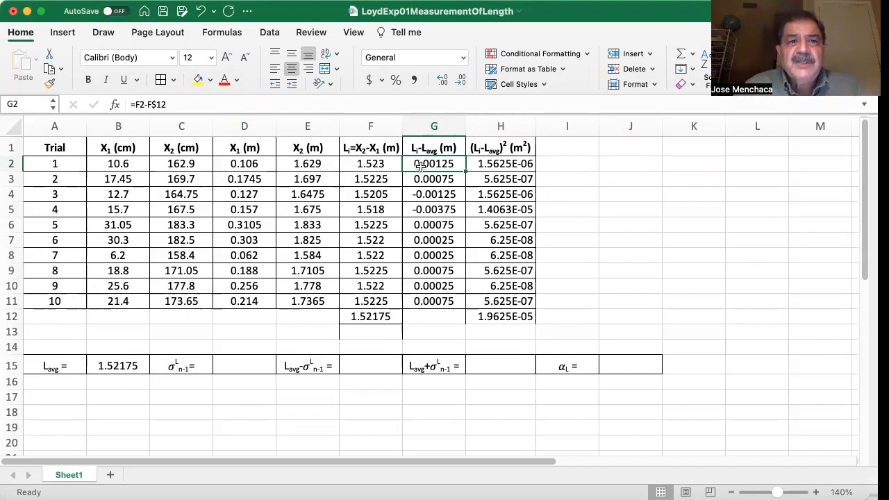
pyautogui.click(373, 317)
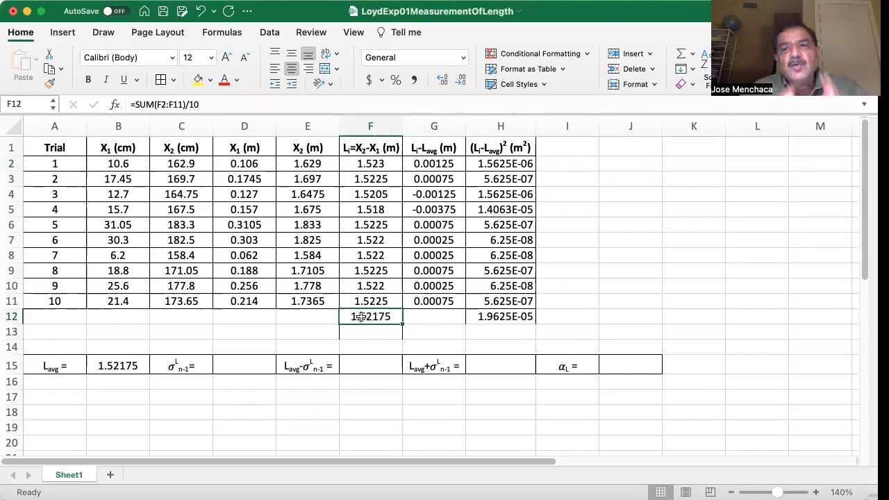
pyautogui.click(429, 164)
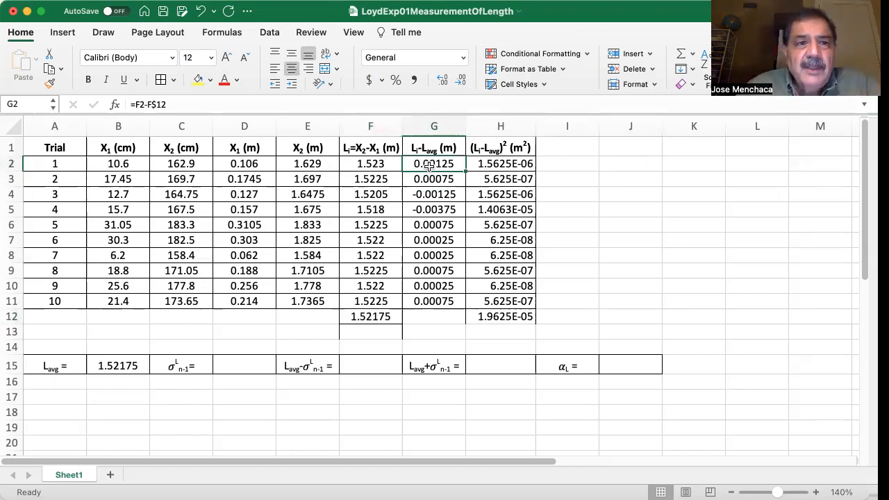
pyautogui.press('Down')
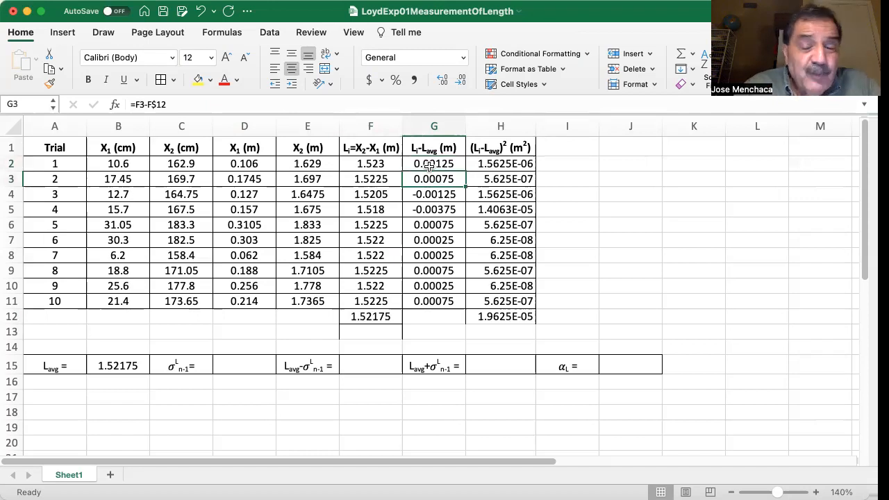
pyautogui.press('Down')
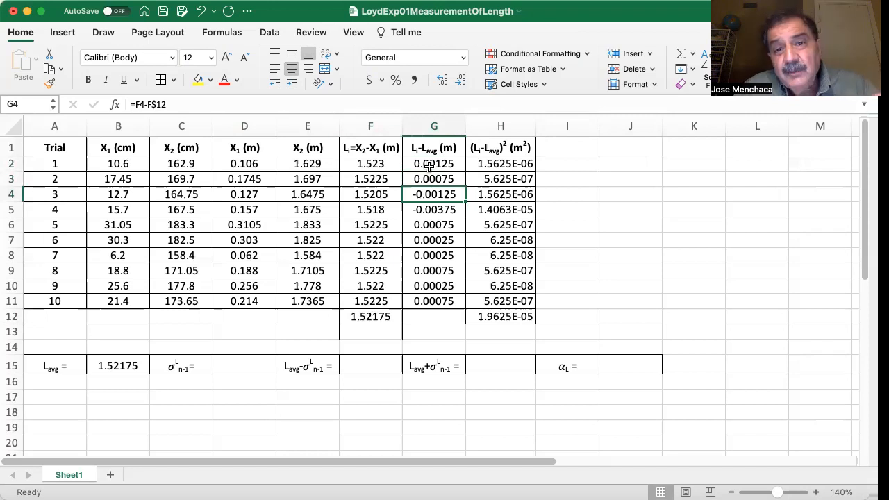
pyautogui.click(430, 165)
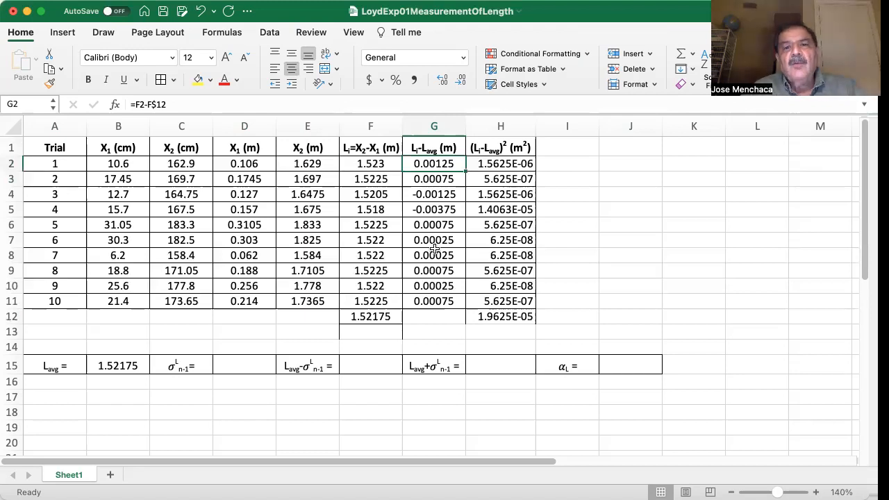
# Try the product formula =G2*G2 in H2 in place of the squared expression, and undo the change
pyautogui.click(494, 163)
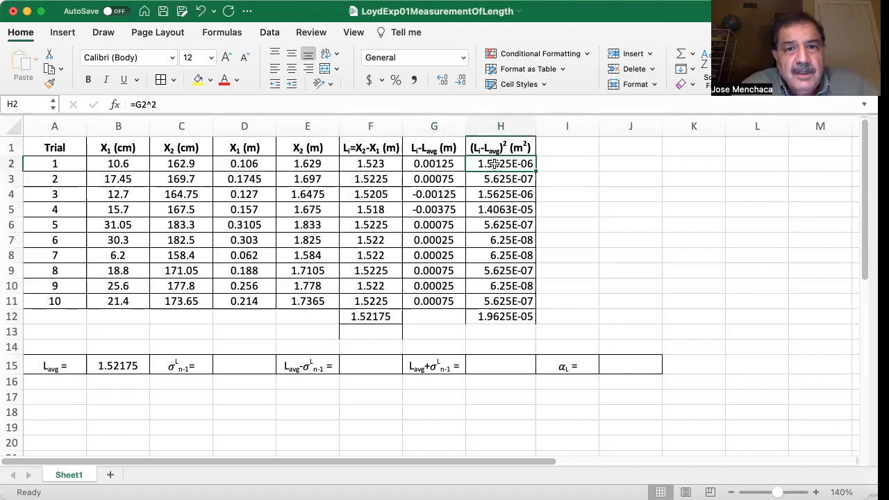
pyautogui.press('Left')
pyautogui.press('Right')
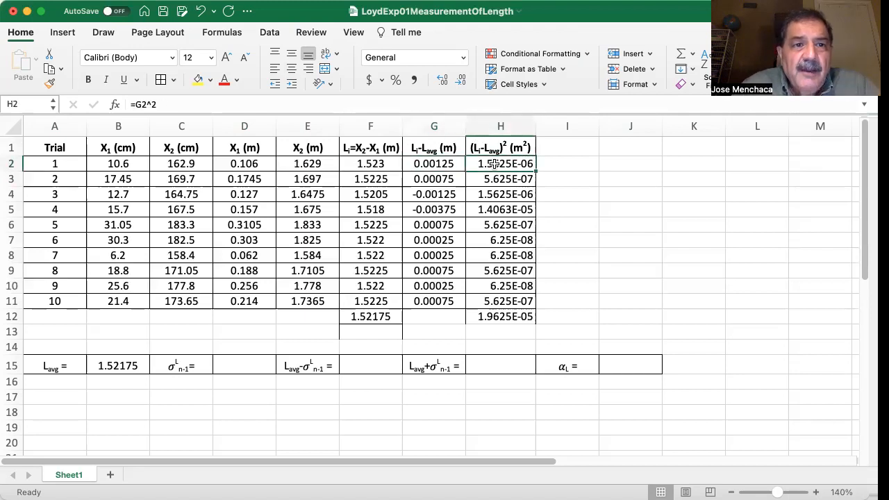
pyautogui.click(274, 103)
pyautogui.hotkey('shift', 'Left')
pyautogui.hotkey('shift', 'Left')
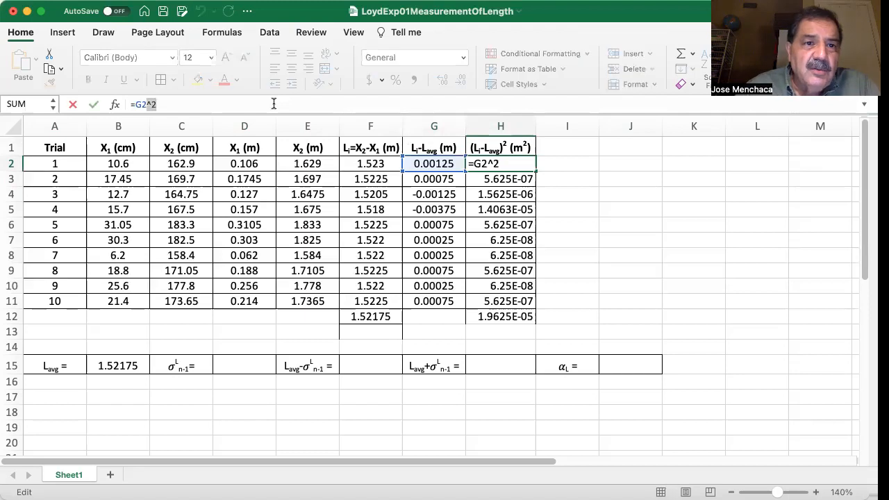
pyautogui.write('*G2')
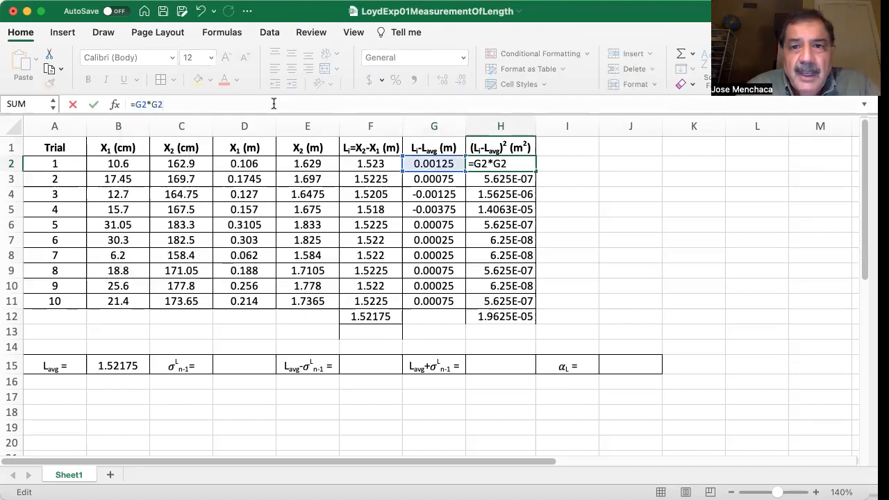
pyautogui.press('Return')
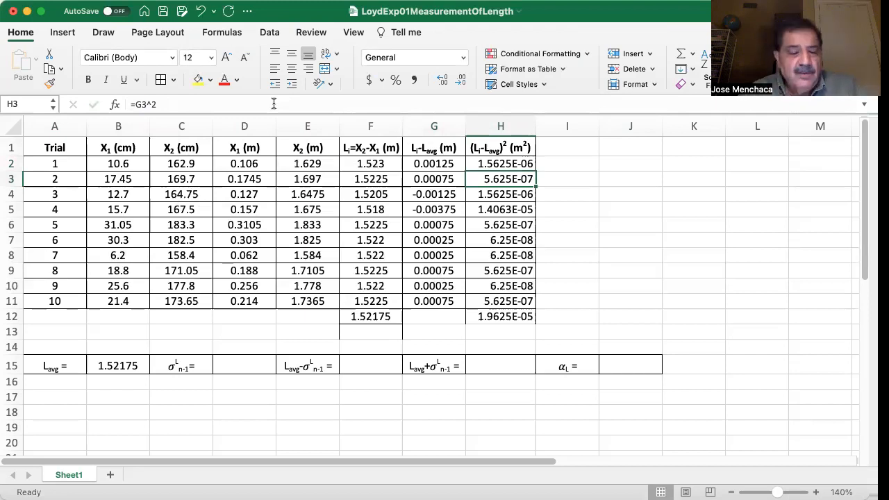
pyautogui.press('super+z')
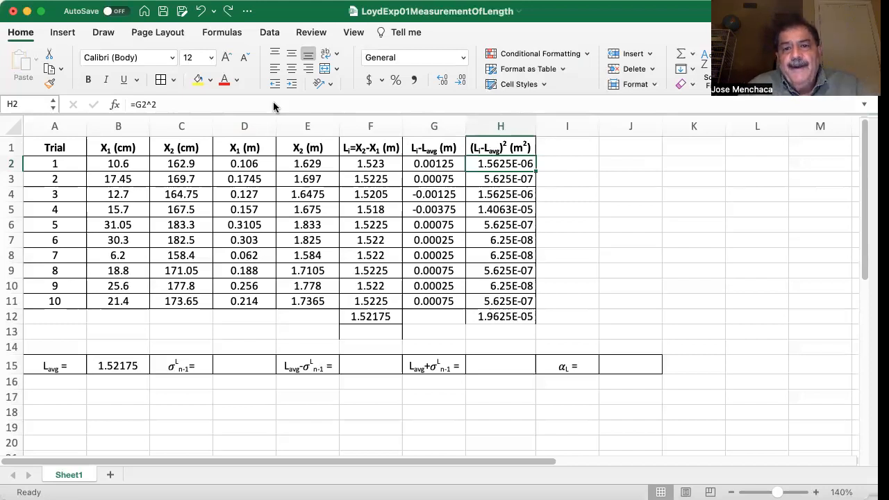
# Check the formula in H12 that totals the squared deviations
pyautogui.click(510, 318)
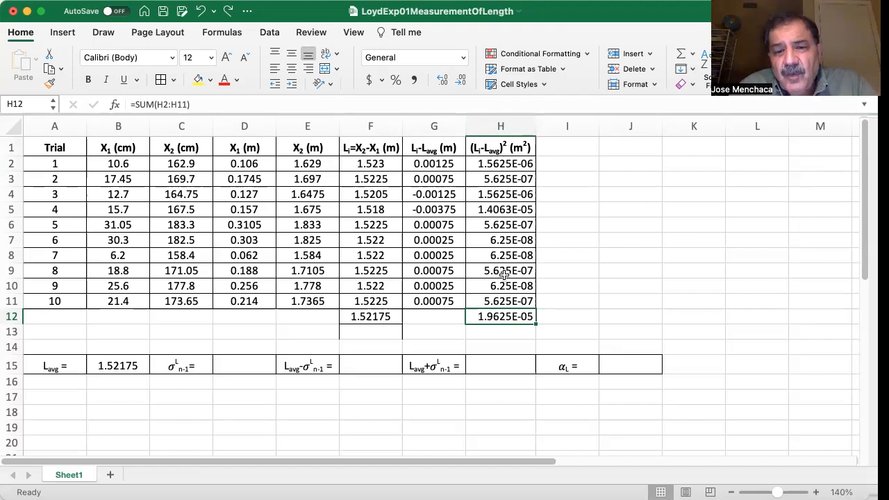
# Try totalling the squared deviations in H13 with =SUM(H2:H11), and clear that cell again
pyautogui.click(505, 332)
pyautogui.write('=sum')
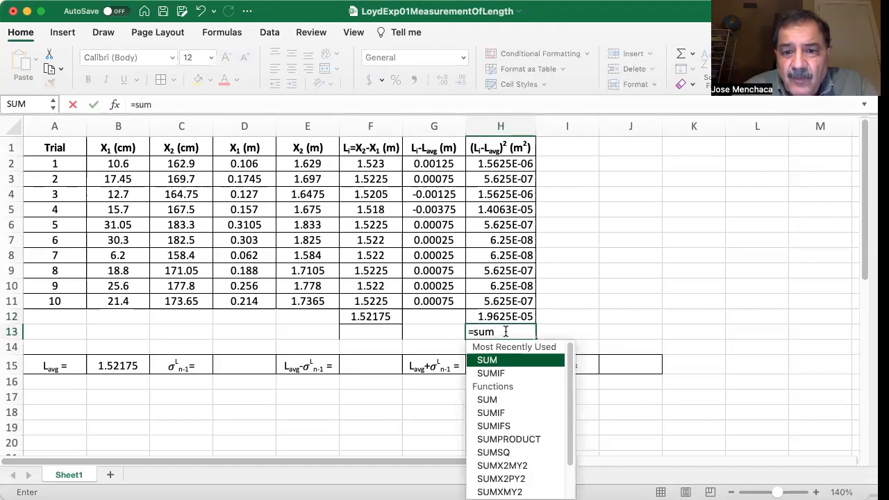
pyautogui.write('(')
pyautogui.moveTo(488, 162); pyautogui.dragTo(496, 300)
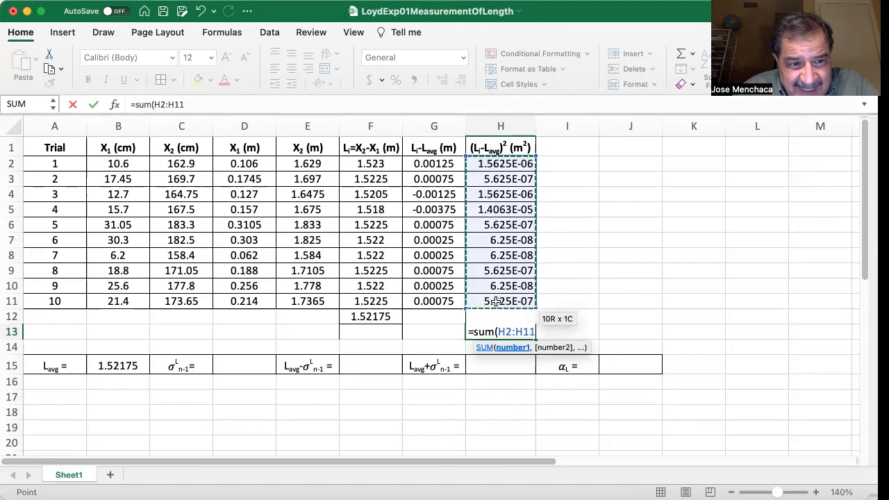
pyautogui.write(')')
pyautogui.press('Return')
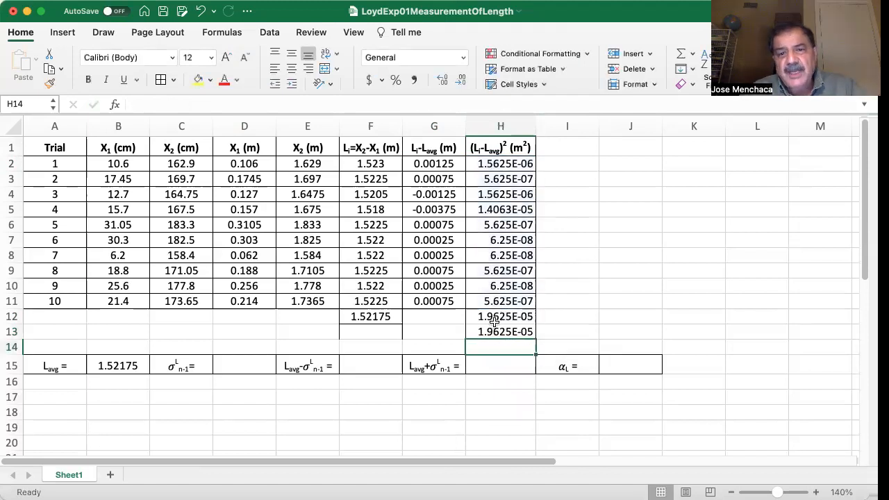
pyautogui.click(496, 332)
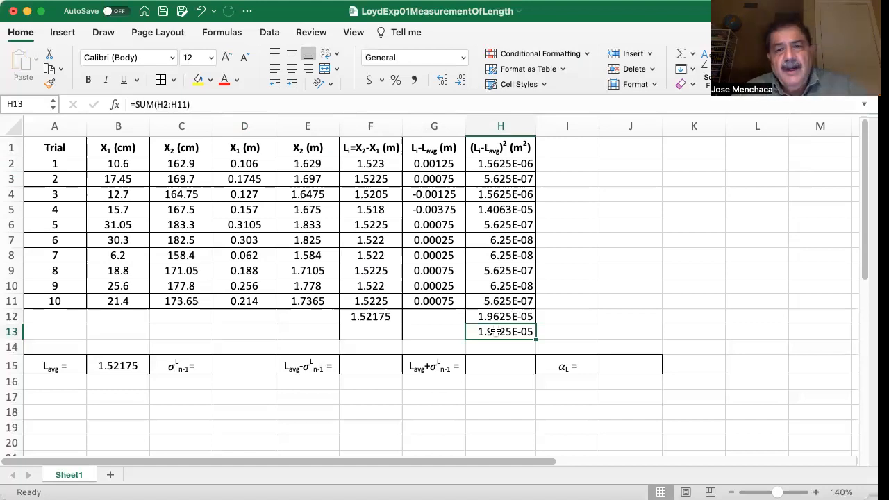
pyautogui.press('Delete')
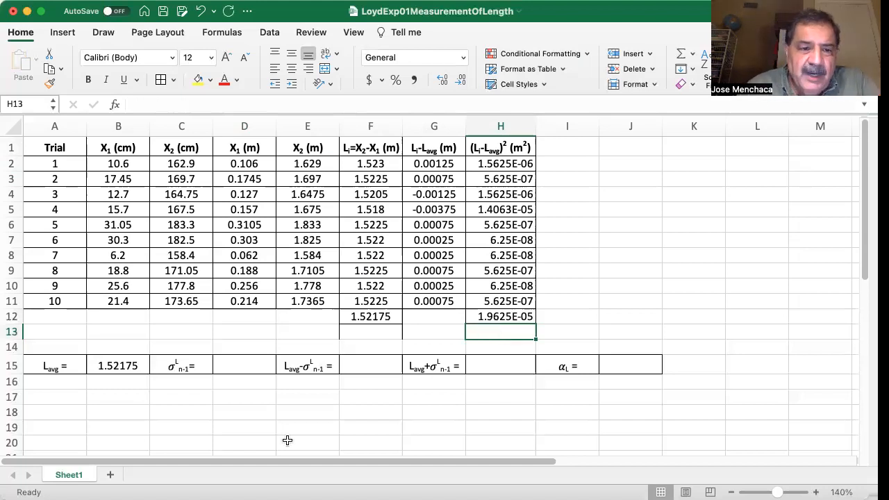
# Calculate the standard deviation of the lengths in D15 with the formula =SQRT(H12/9)
pyautogui.click(182, 372)
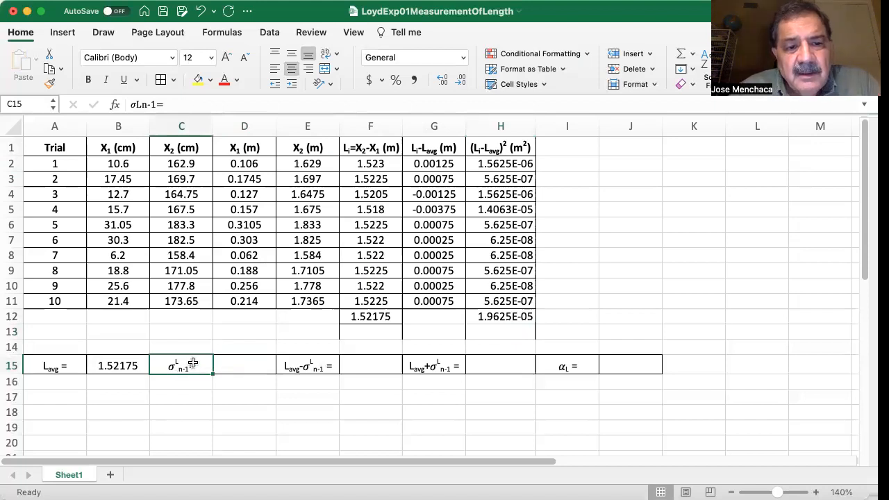
pyautogui.click(247, 367)
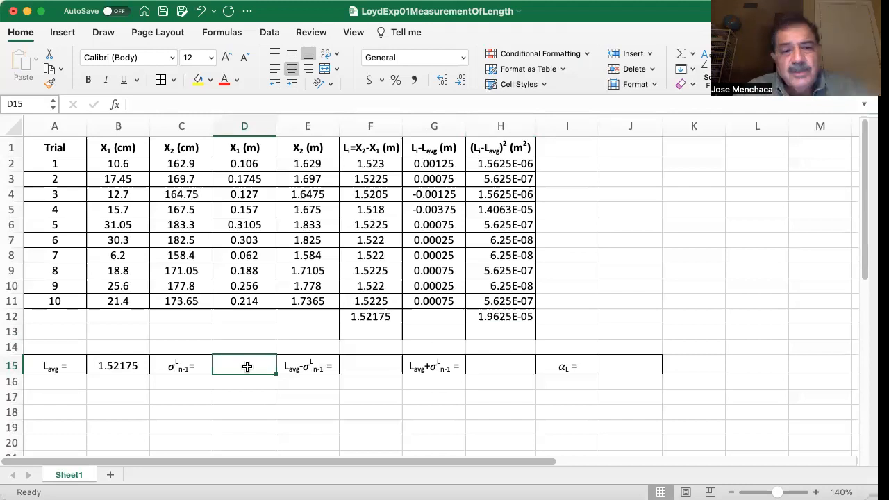
pyautogui.write('=')
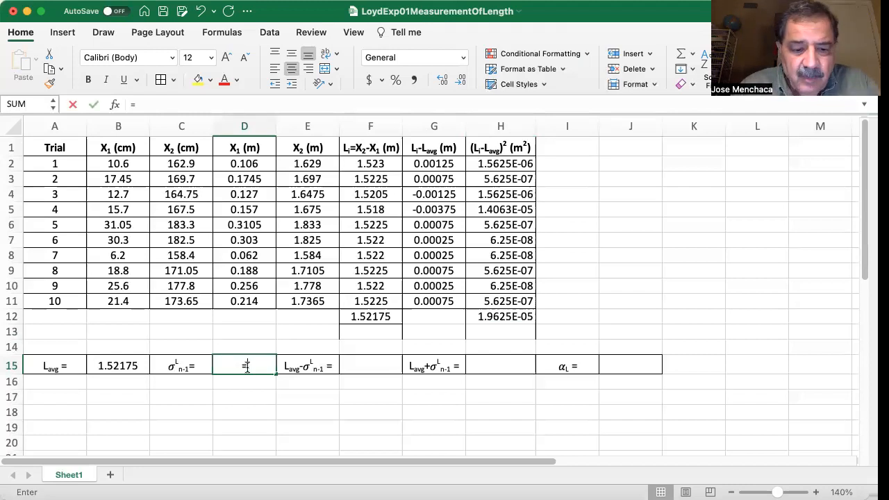
pyautogui.write('SQRT')
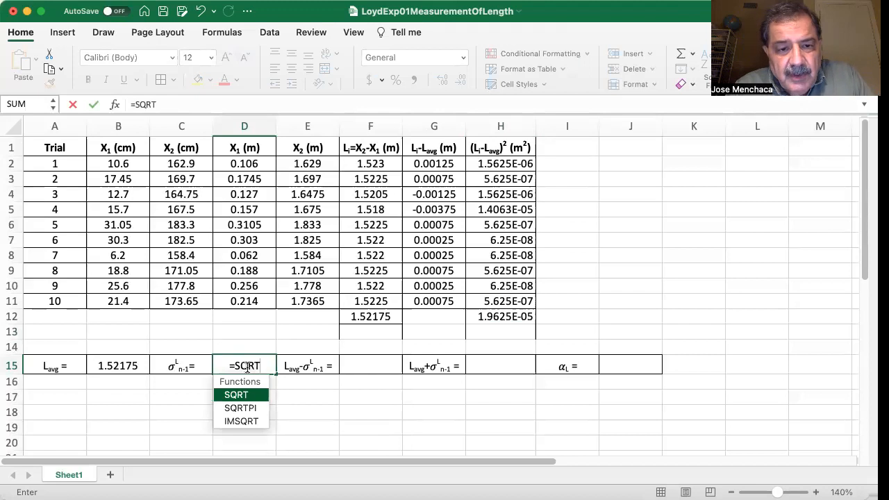
pyautogui.write('(')
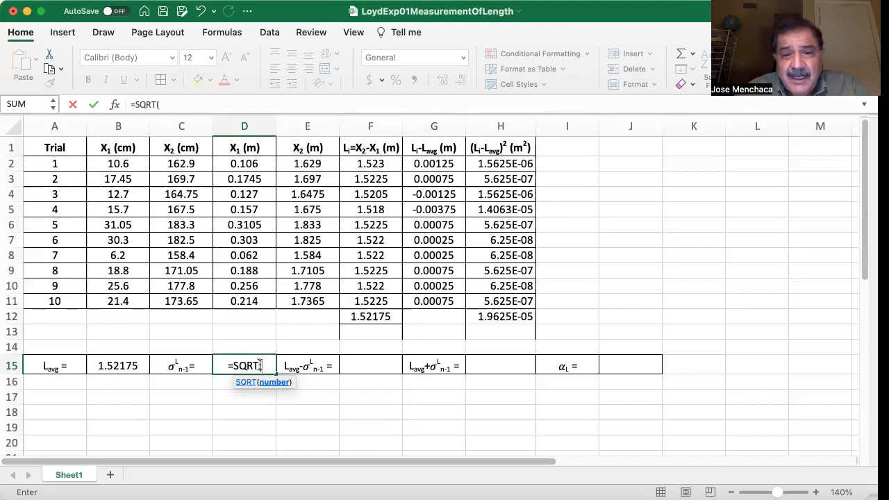
pyautogui.click(486, 317)
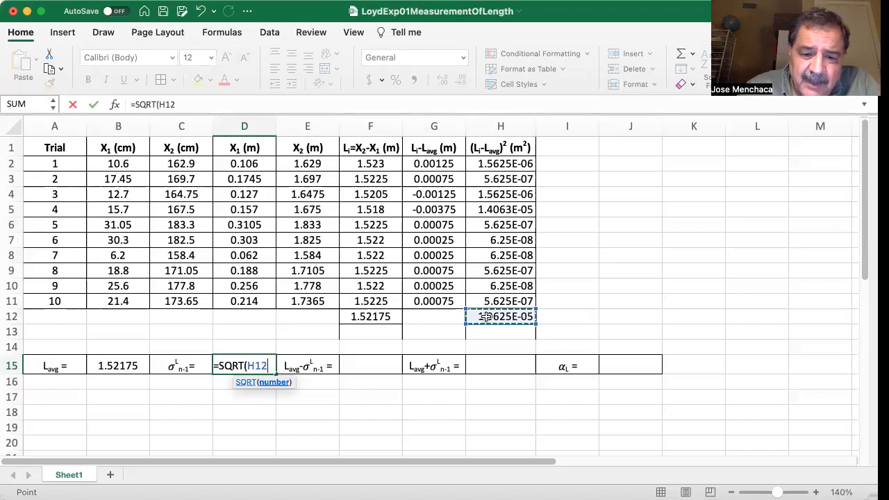
pyautogui.write('/')
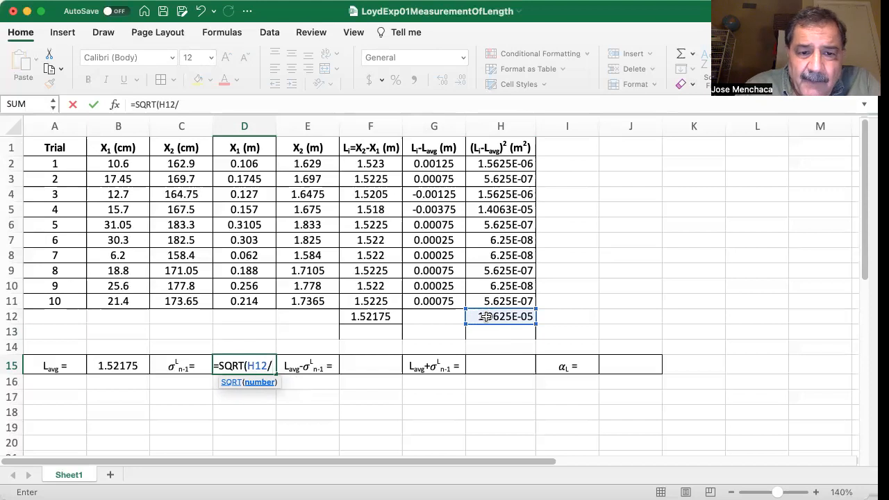
pyautogui.write('9)')
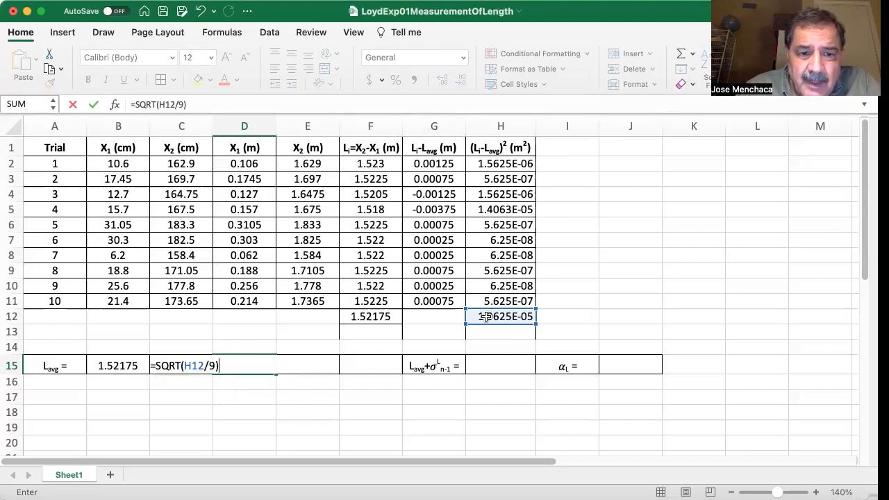
pyautogui.press('Return')
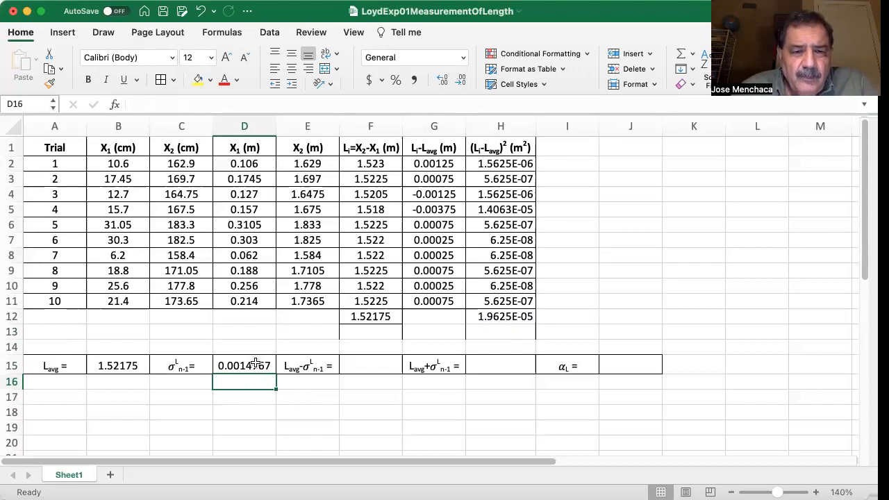
pyautogui.click(255, 365)
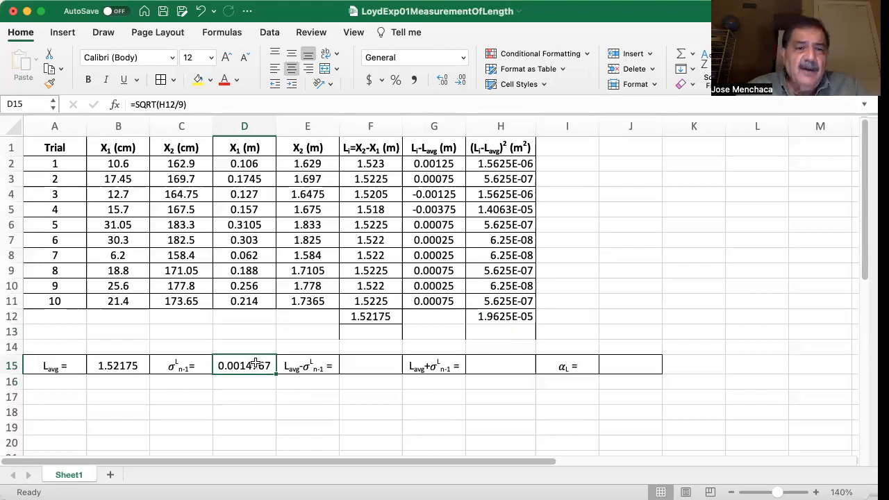
# Calculate the average length minus the standard deviation in F15 with the formula =B15-D15
pyautogui.click(361, 365)
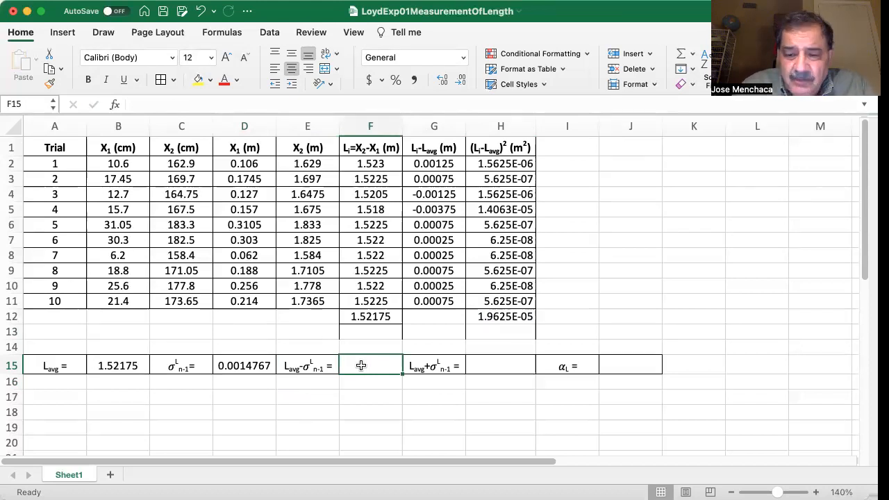
pyautogui.write('=')
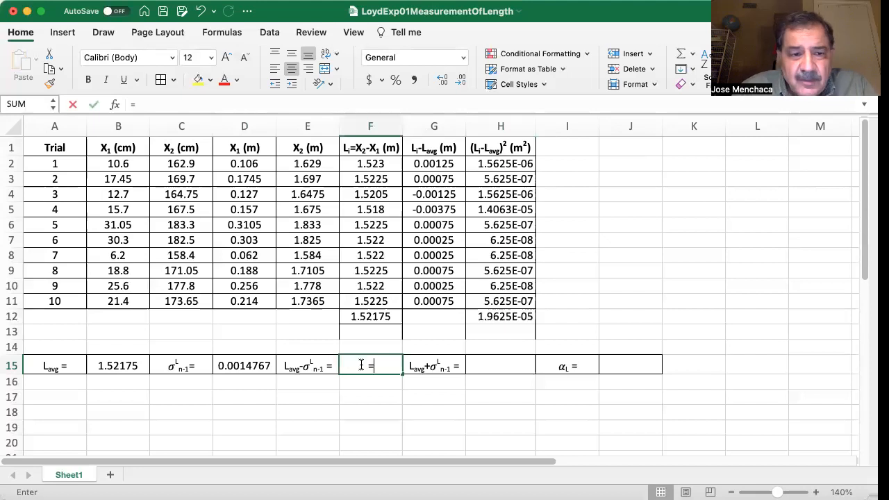
pyautogui.click(111, 366)
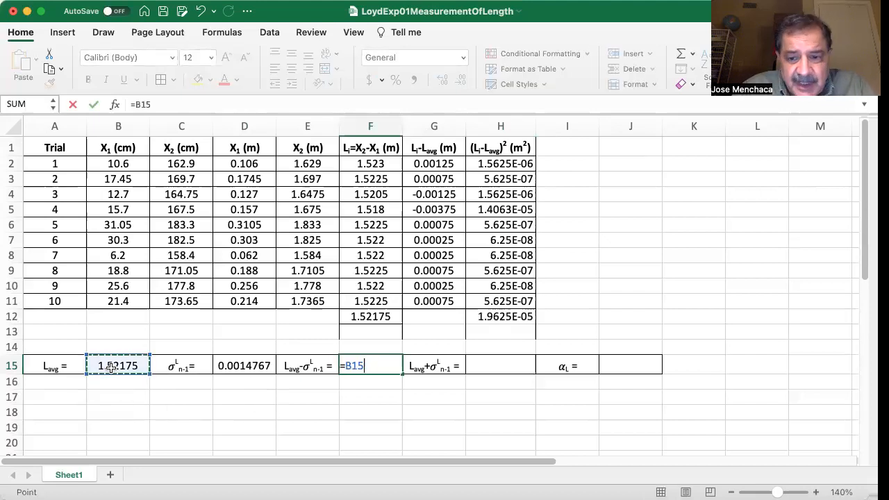
pyautogui.write('-')
pyautogui.click(229, 367)
pyautogui.press('Return')
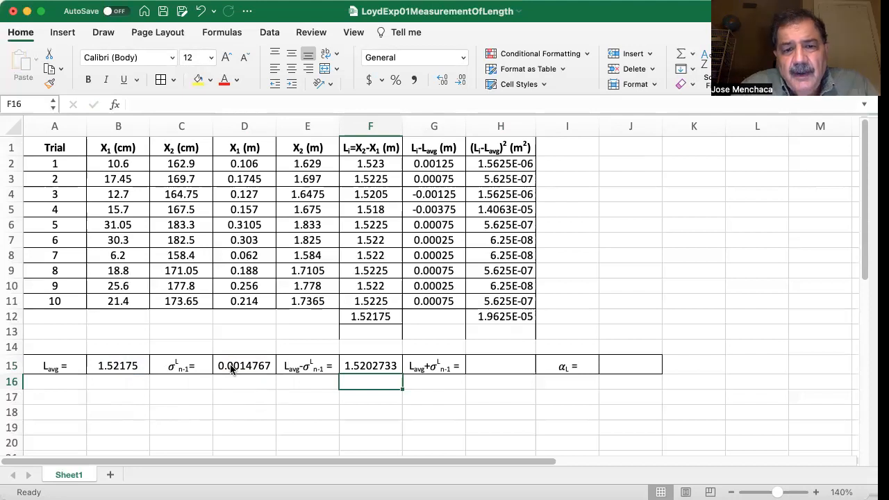
pyautogui.click(381, 362)
# Calculate the average length plus the standard deviation in H15 with the formula =B15+D15
pyautogui.click(501, 365)
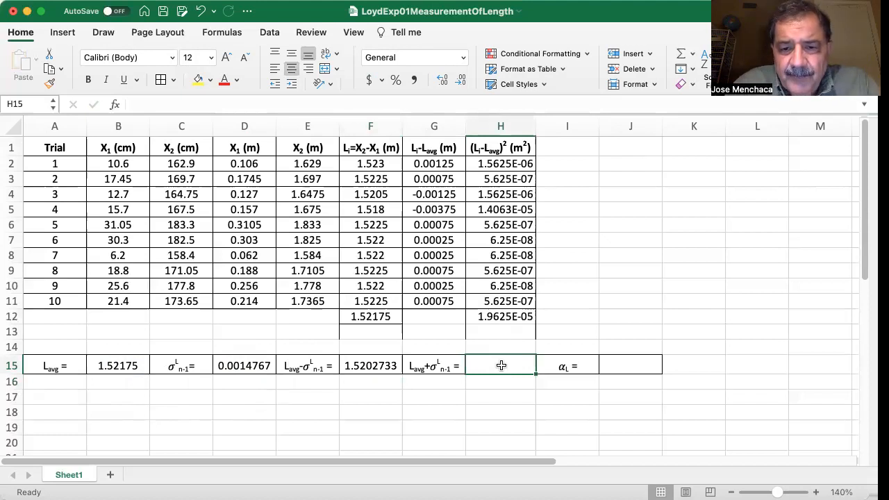
pyautogui.write('=')
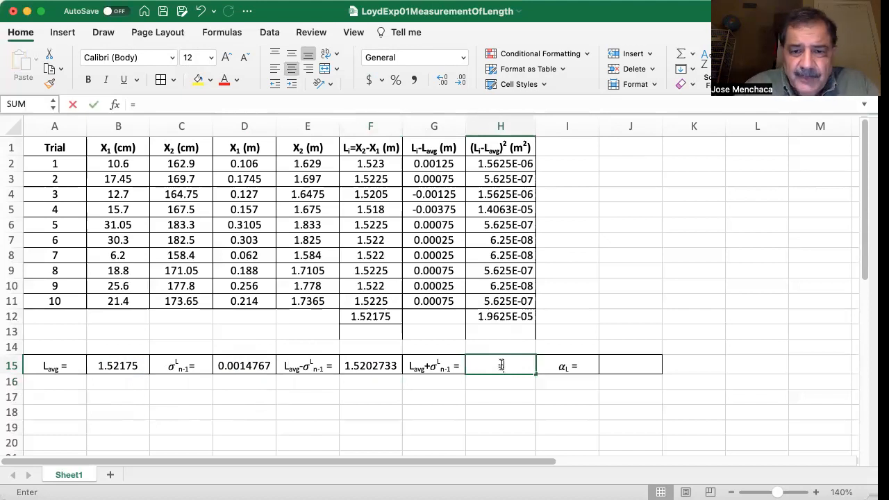
pyautogui.click(104, 366)
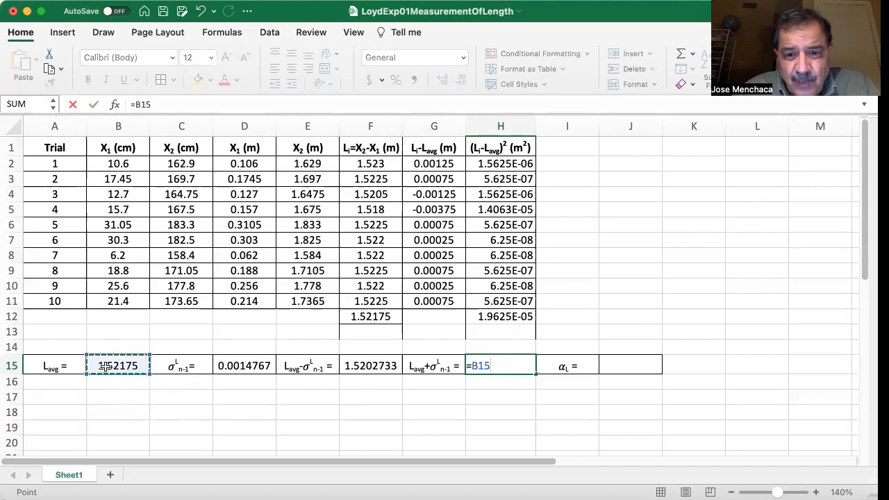
pyautogui.write('+')
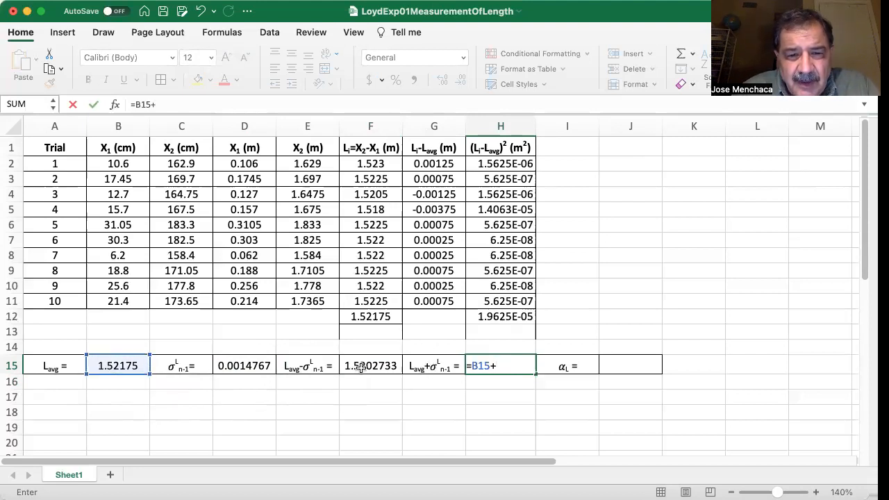
pyautogui.click(257, 366)
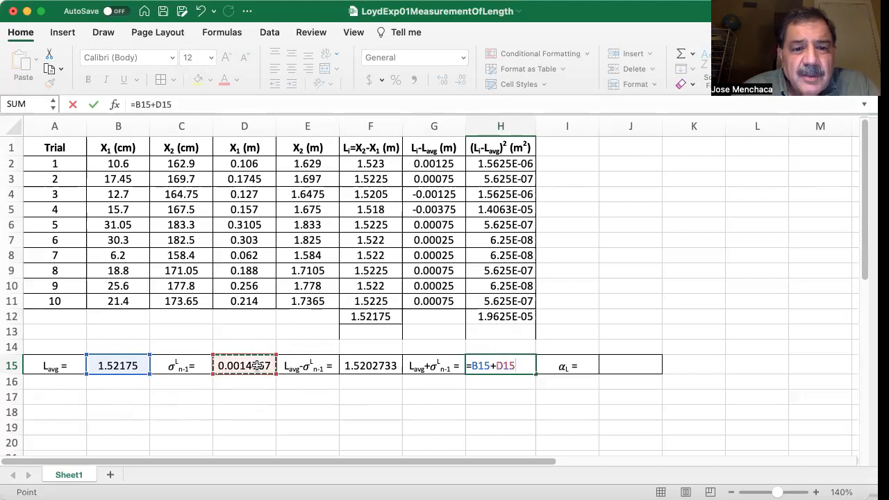
pyautogui.press('Return')
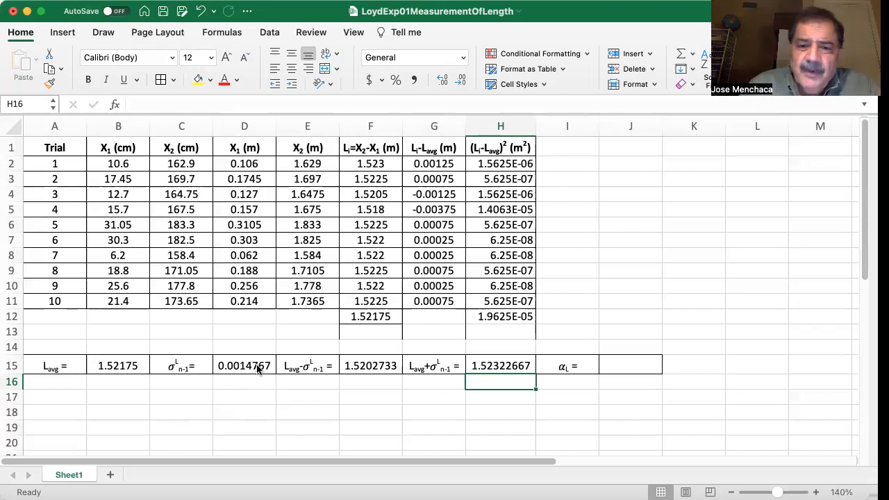
# Calculate αL in J15 by dividing the standard deviation by the square root of ten, using =D15/SQRT(10)
pyautogui.click(641, 365)
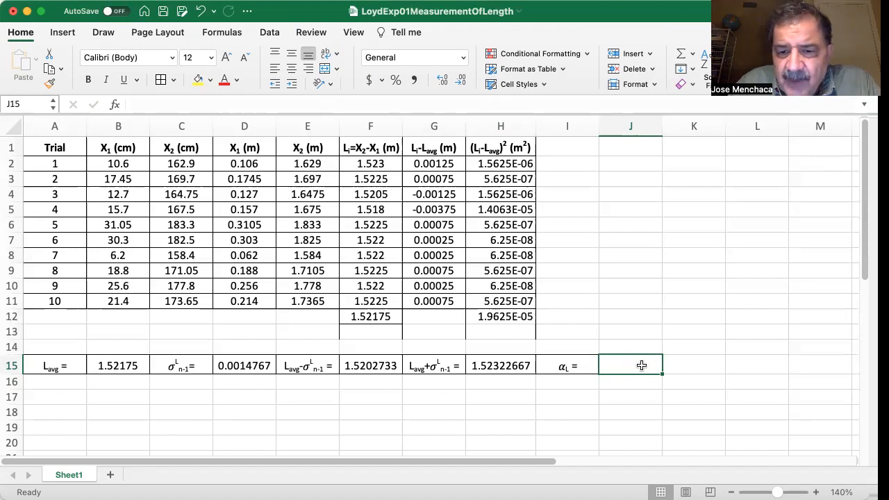
pyautogui.write('=')
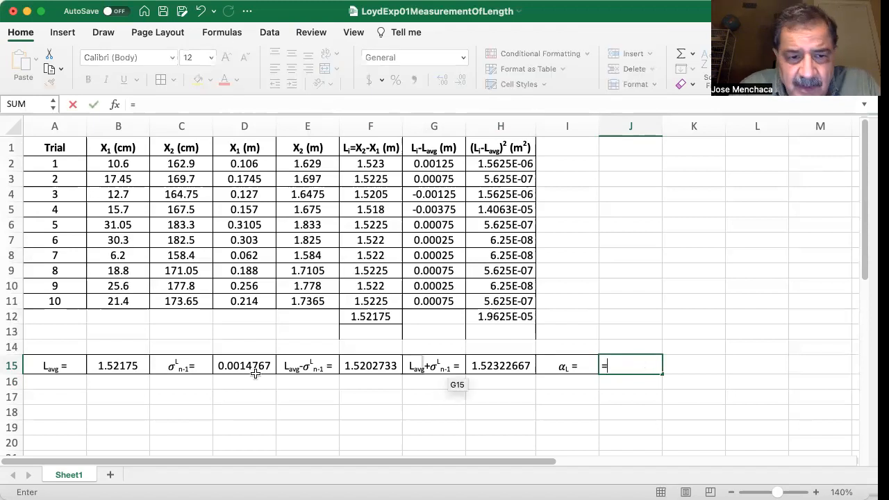
pyautogui.click(255, 365)
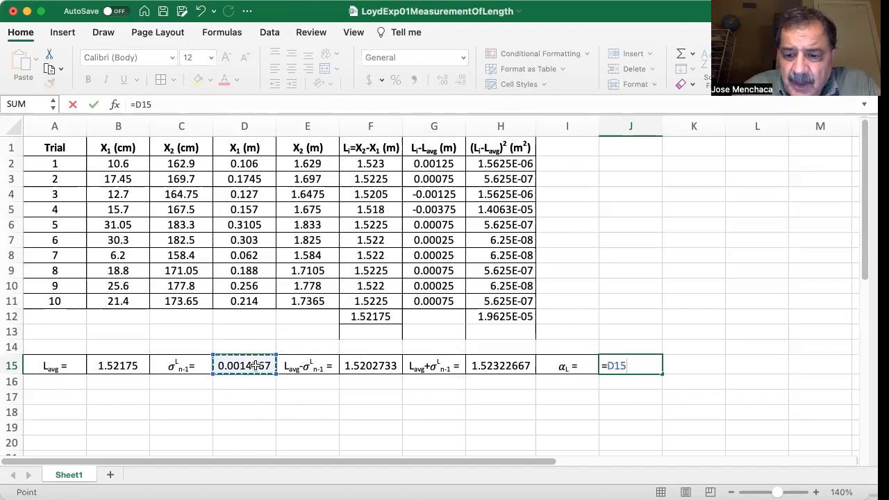
pyautogui.write('/')
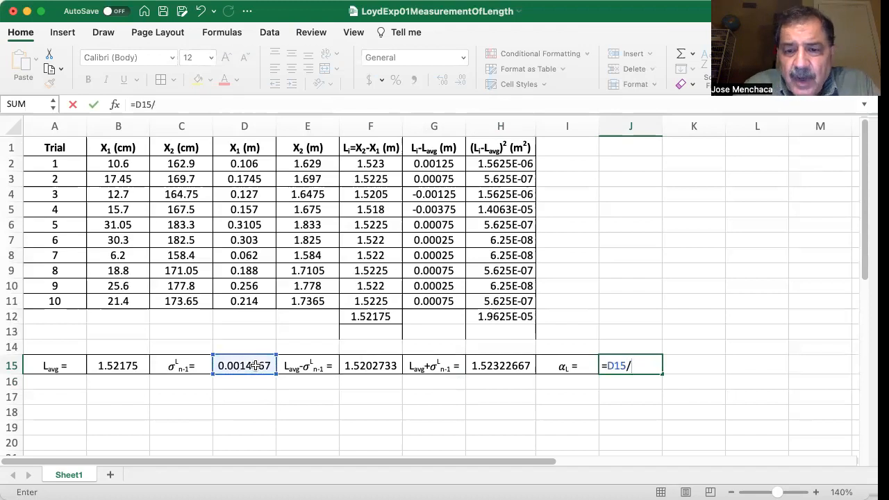
pyautogui.write('SQRT')
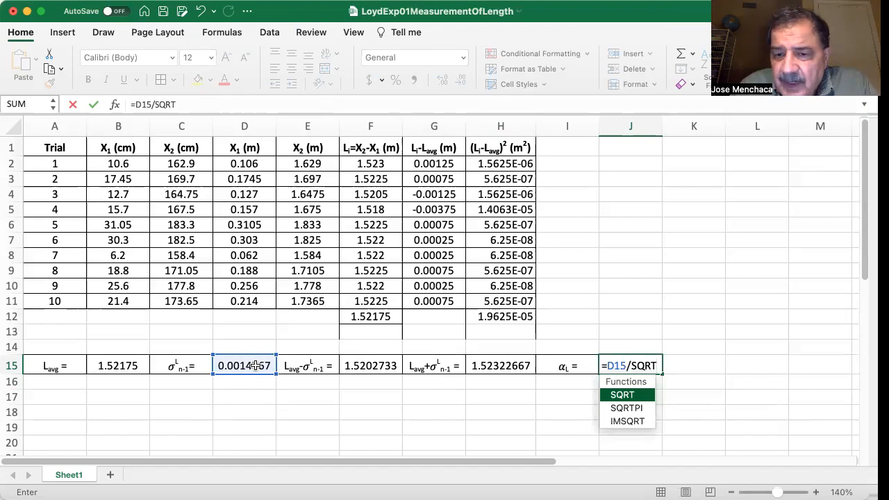
pyautogui.write('(9')
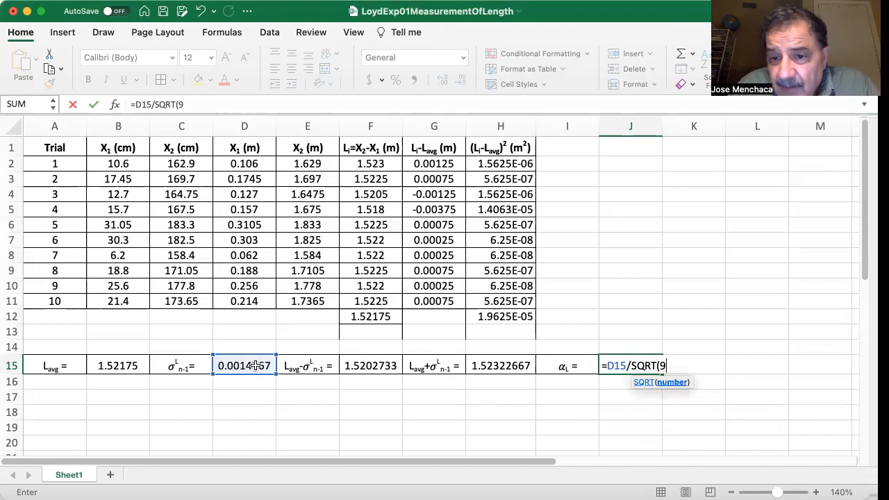
pyautogui.press('BackSpace')
pyautogui.write('10)')
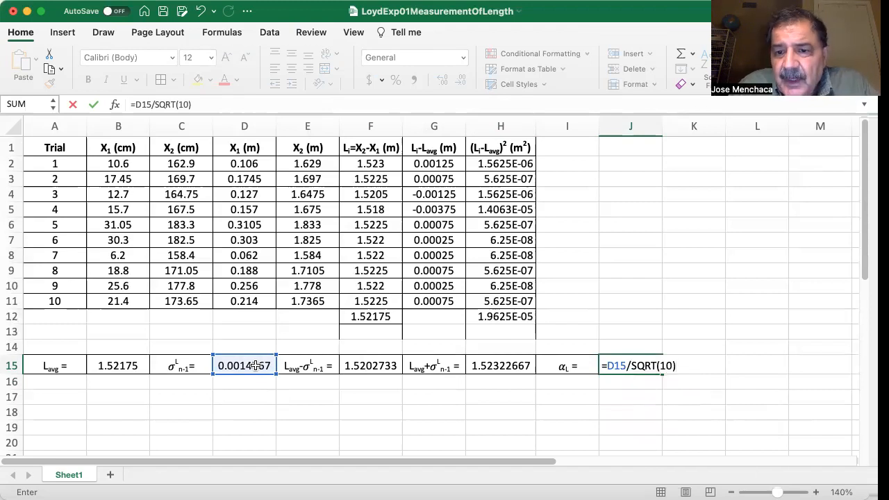
pyautogui.press('Return')
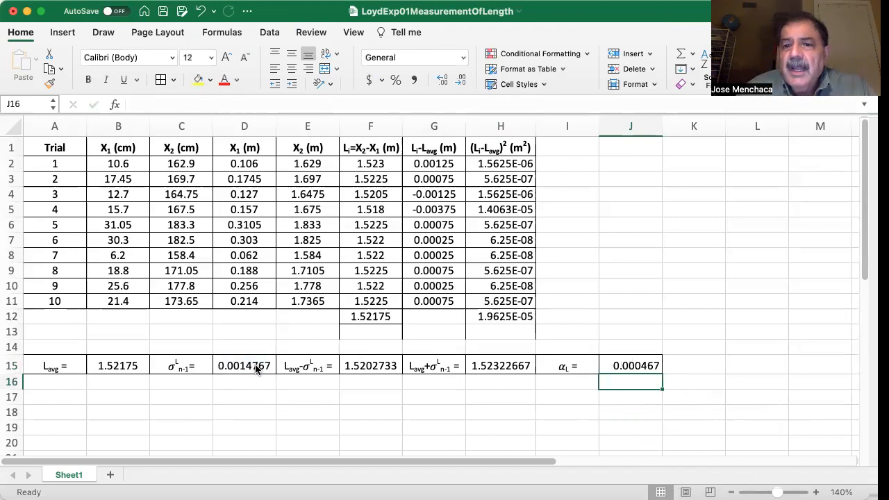